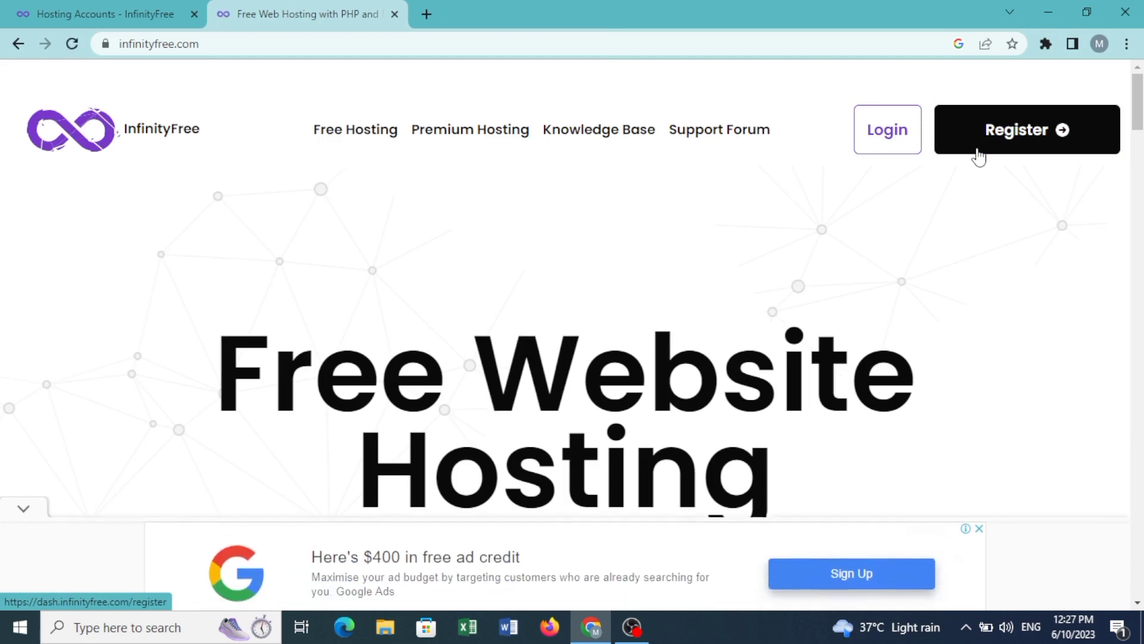
Step: Dismiss the Google ad and switch to the Hosting Accounts tab, which lists no accounts
{"action": "left_click", "coordinate": [979, 513]}
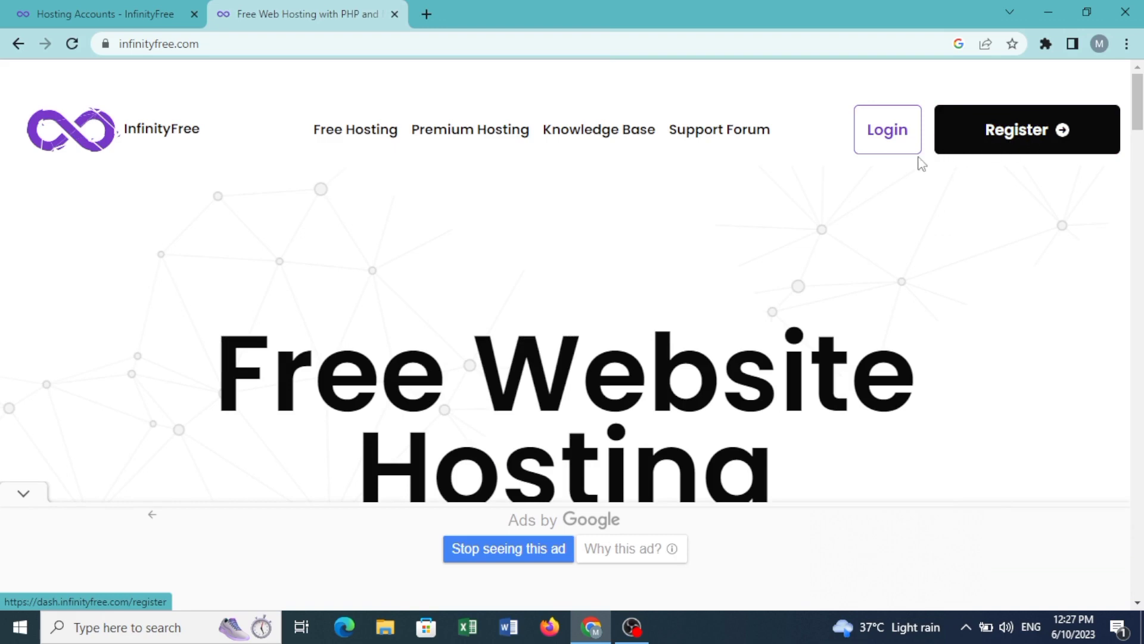
{"action": "left_click", "coordinate": [148, 22]}
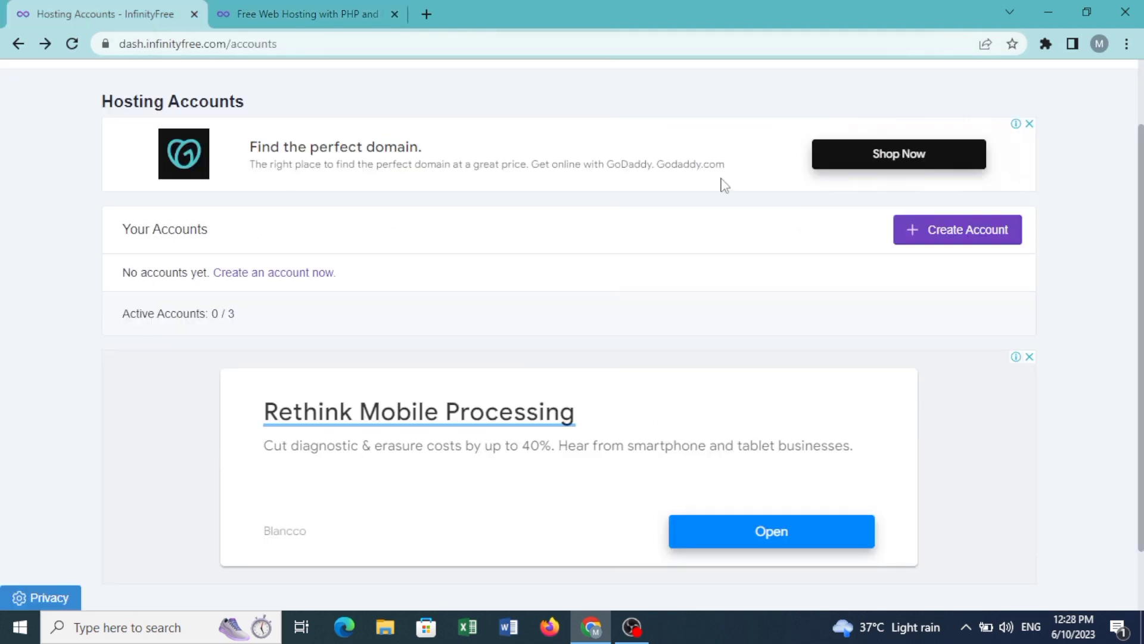
Step: Close the extra homepage tab and check availability of digiwork.great-site.net for a new account
{"action": "left_click", "coordinate": [395, 14]}
{"action": "left_click", "coordinate": [988, 243]}
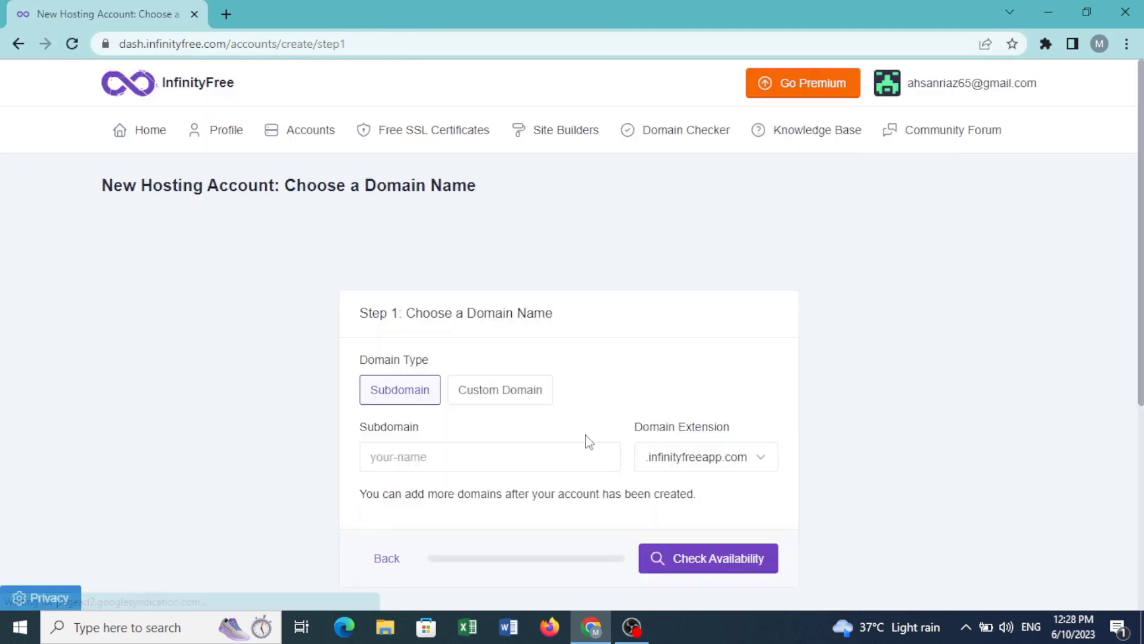
{"action": "left_click", "coordinate": [451, 464]}
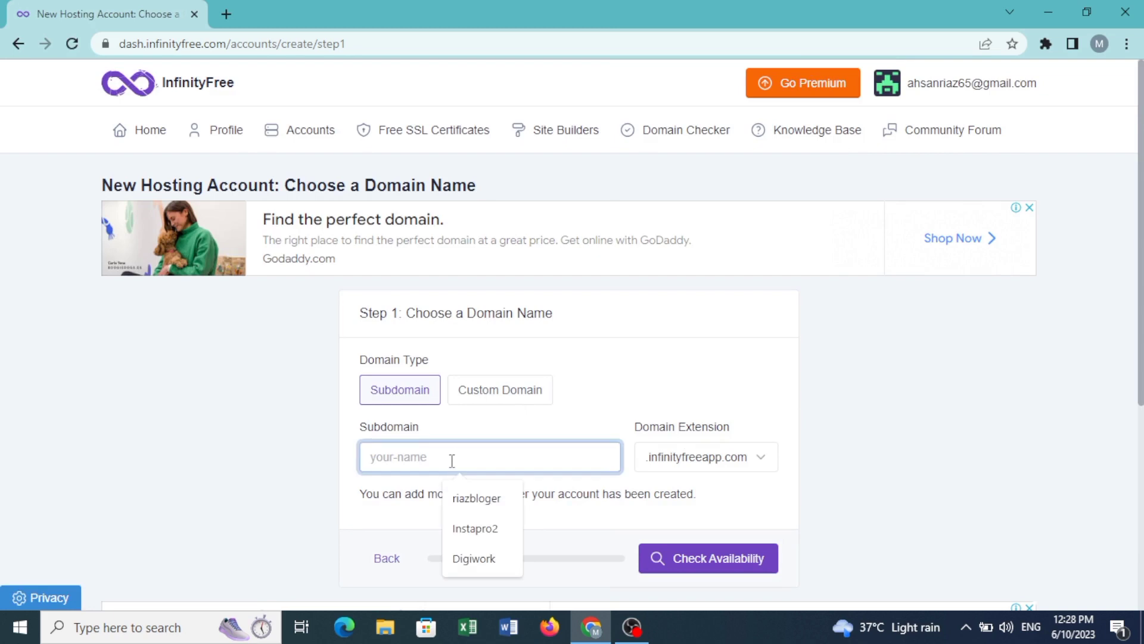
{"action": "type", "text": "D"}
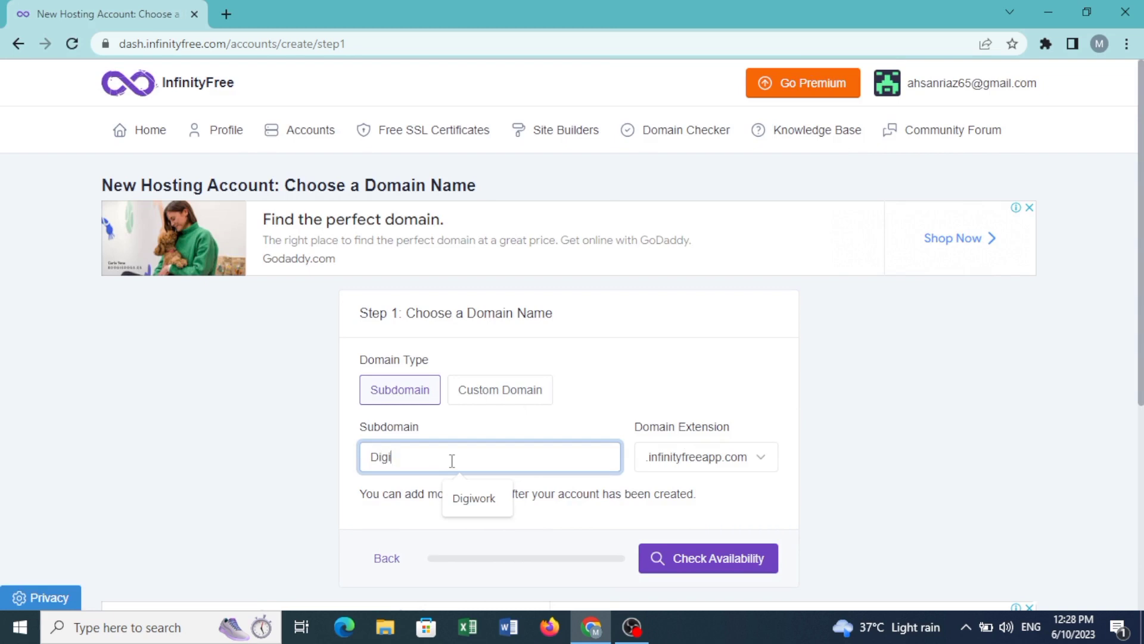
{"action": "type", "text": "igi"}
{"action": "left_click", "coordinate": [474, 499]}
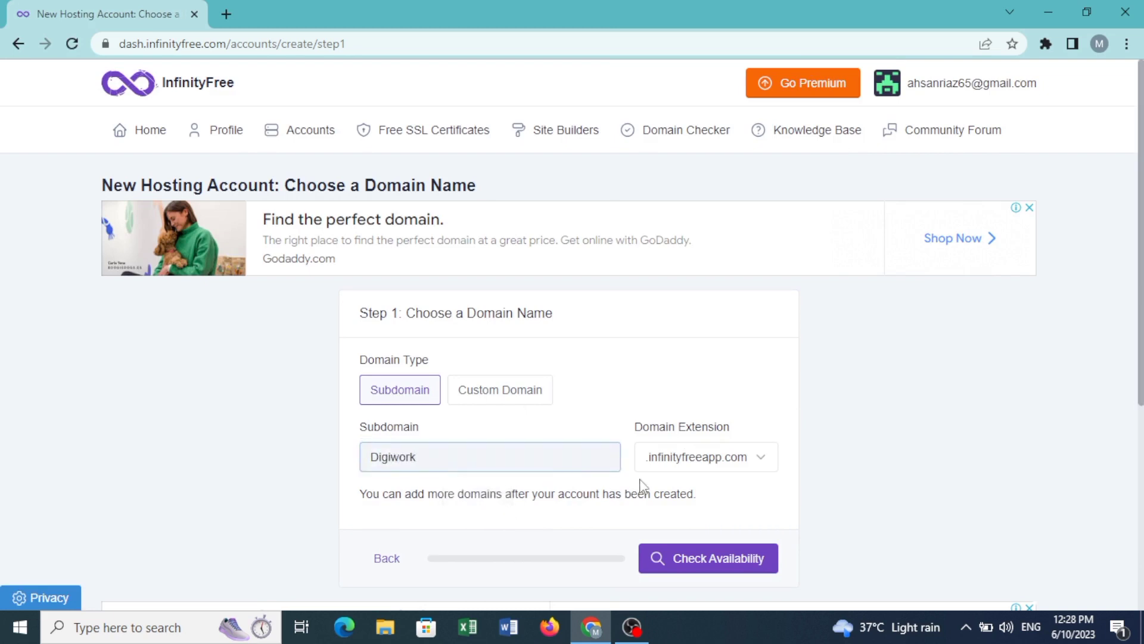
{"action": "left_click", "coordinate": [769, 468]}
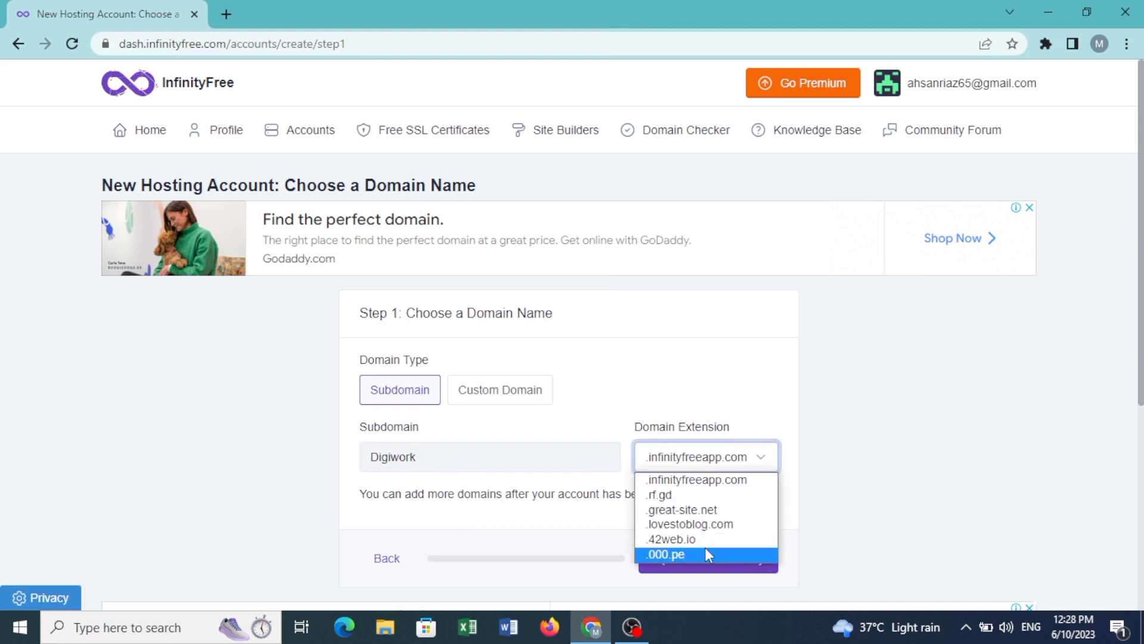
{"action": "left_click", "coordinate": [710, 520]}
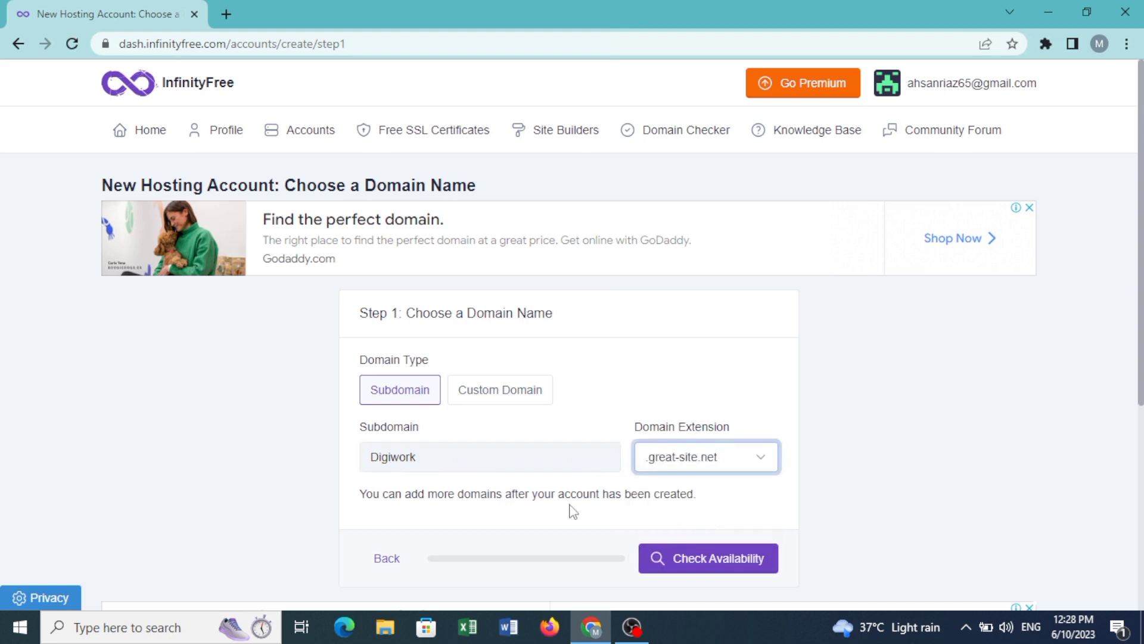
{"action": "left_click", "coordinate": [677, 563]}
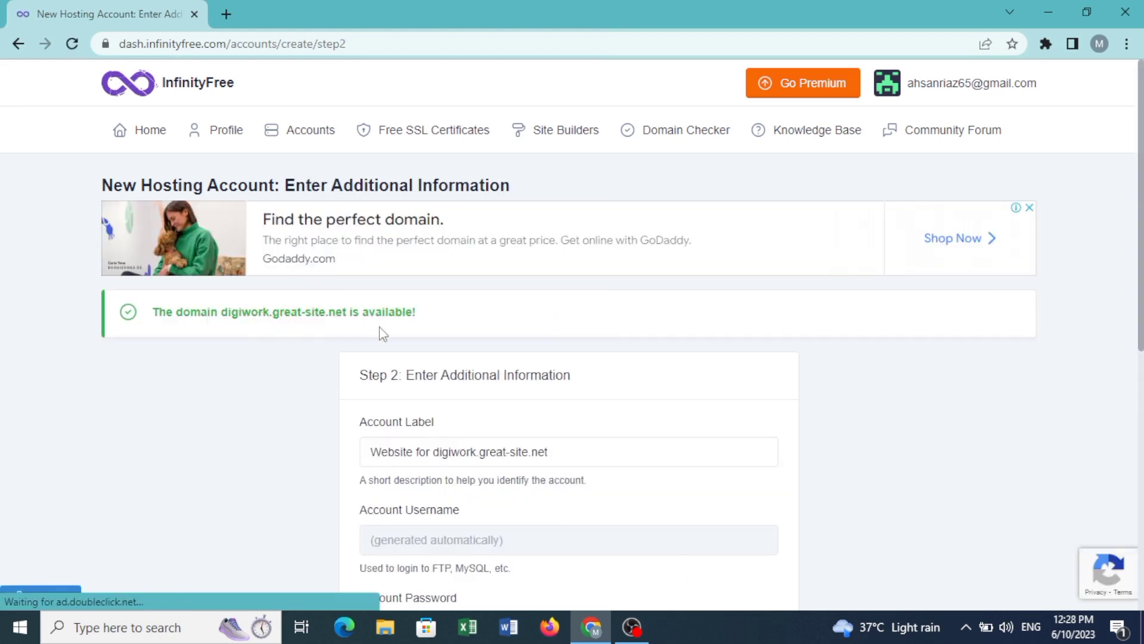
Step: Scroll down the Step 2 form and begin entering the account password
{"action": "scroll", "coordinate": [471, 359], "scroll_direction": "down", "scroll_amount": 2}
{"action": "scroll", "coordinate": [473, 359], "scroll_direction": "down", "scroll_amount": 3}
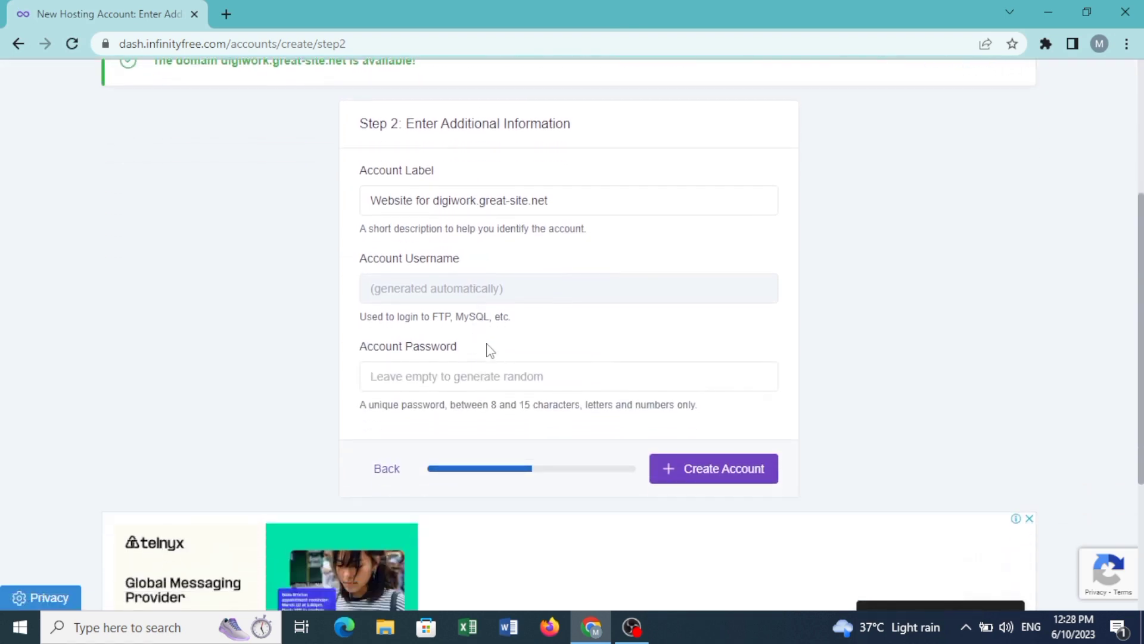
{"action": "left_click", "coordinate": [509, 382]}
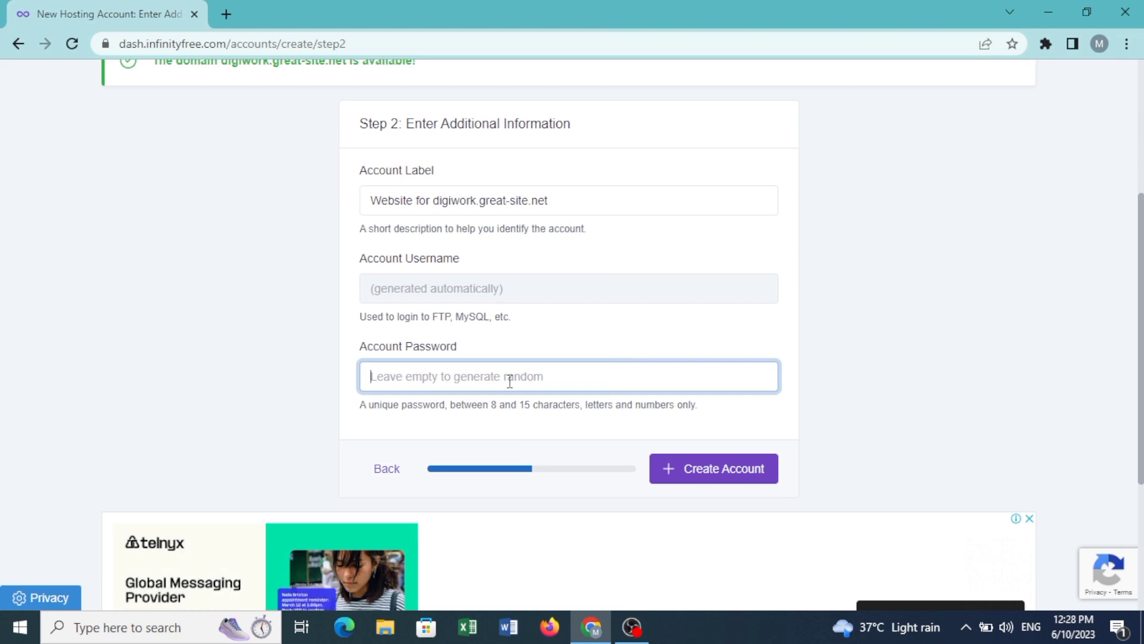
{"action": "type", "text": "E"}
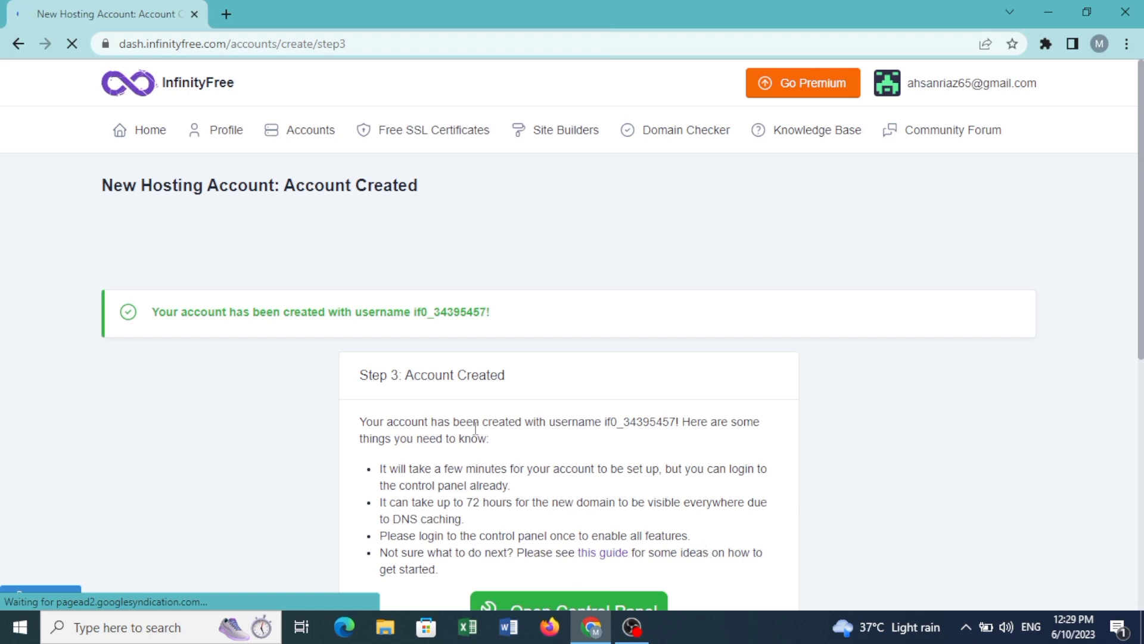
Step: Select the generated username in the confirmation banner and bring up Windows search
{"action": "scroll", "coordinate": [467, 410], "scroll_direction": "down", "scroll_amount": 3}
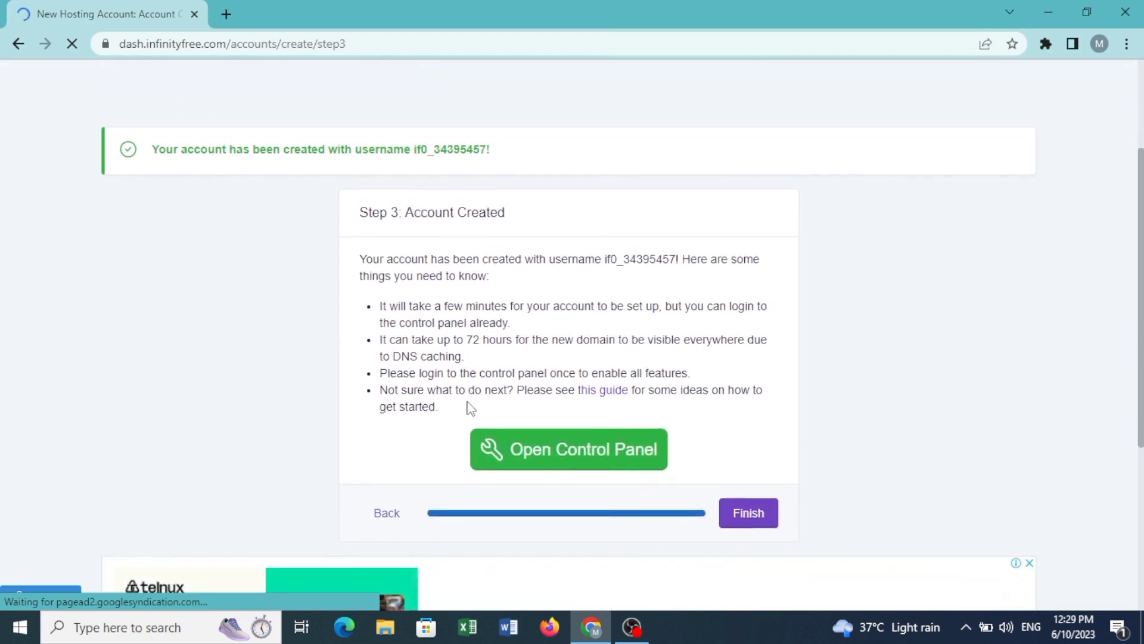
{"action": "scroll", "coordinate": [468, 408], "scroll_direction": "up", "scroll_amount": 1}
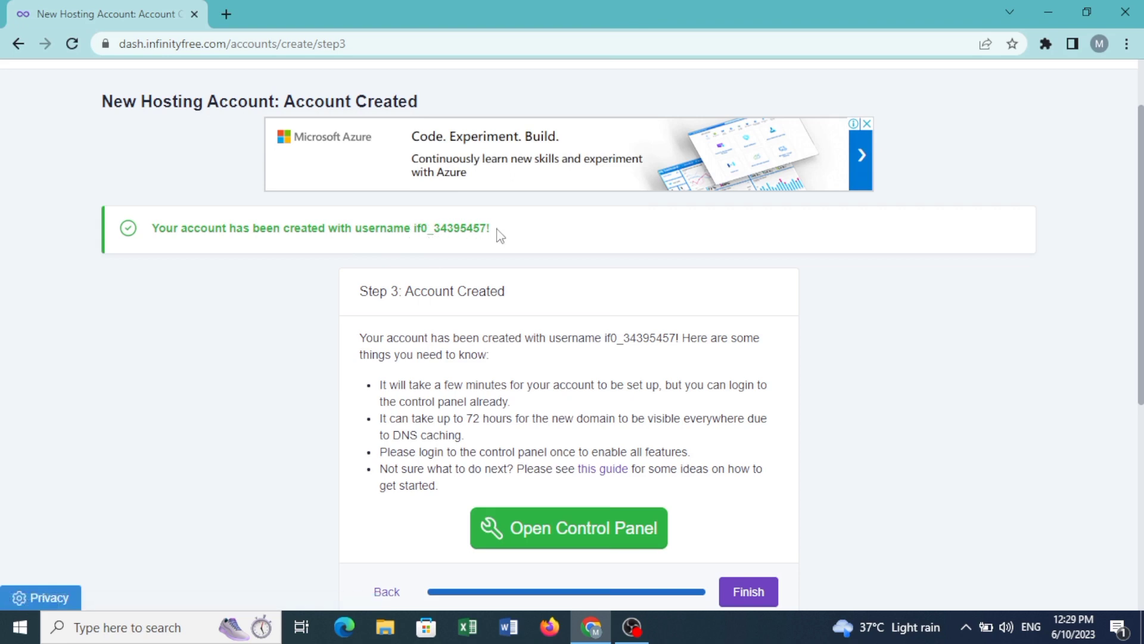
{"action": "left_click_drag", "start_coordinate": [492, 231], "coordinate": [417, 234]}
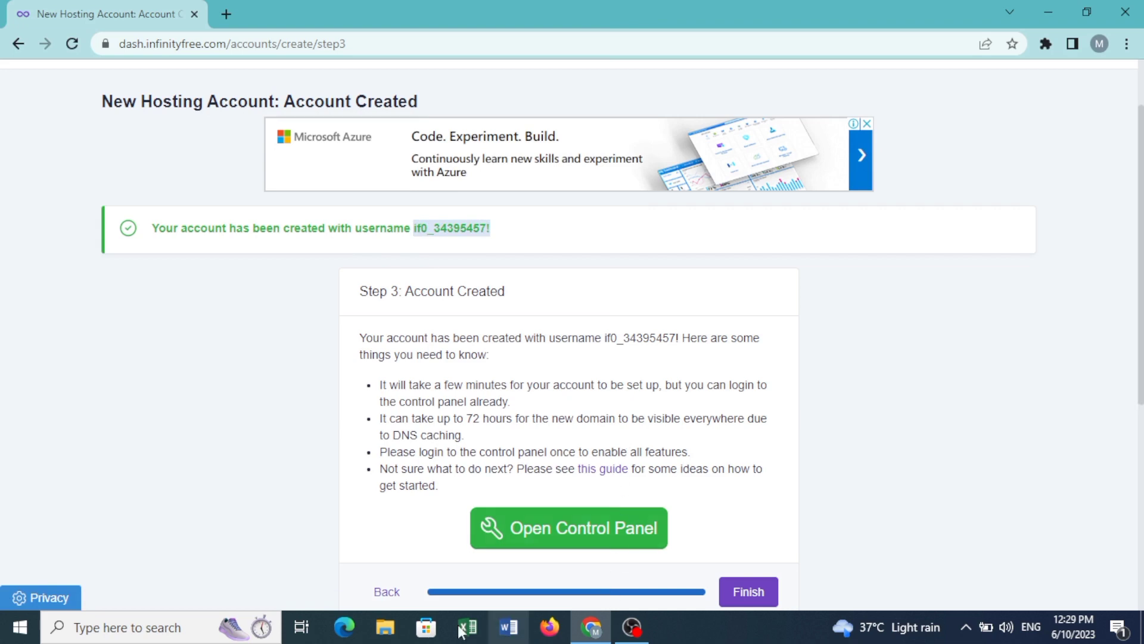
{"action": "left_click", "coordinate": [177, 640]}
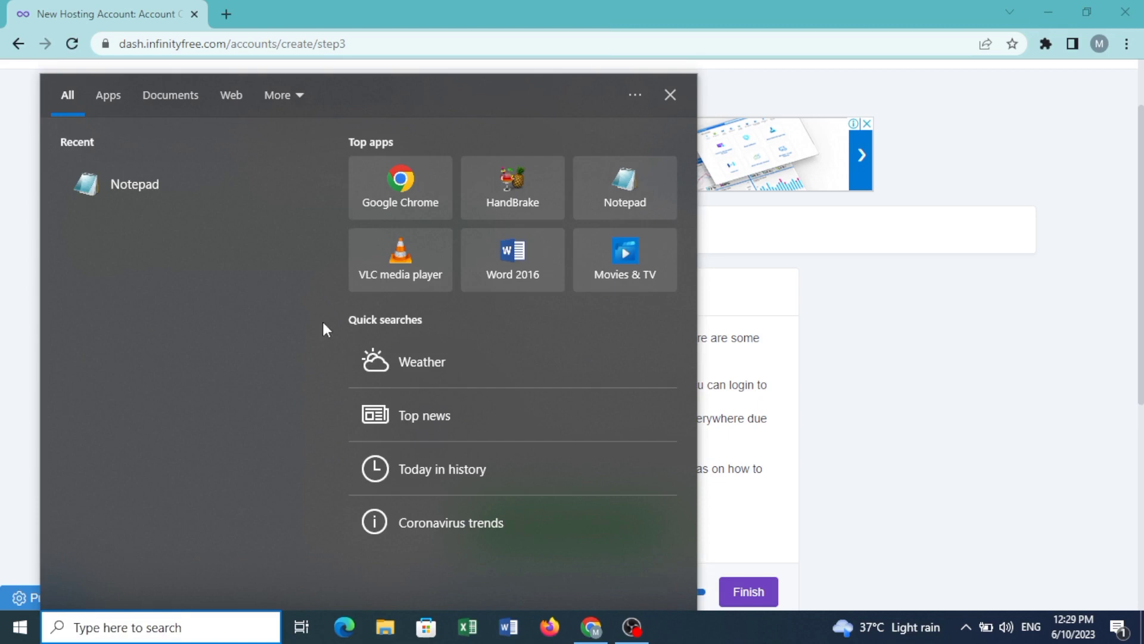
Step: Paste the copied username into a new Notepad note, then minimize Notepad
{"action": "left_click", "coordinate": [162, 190]}
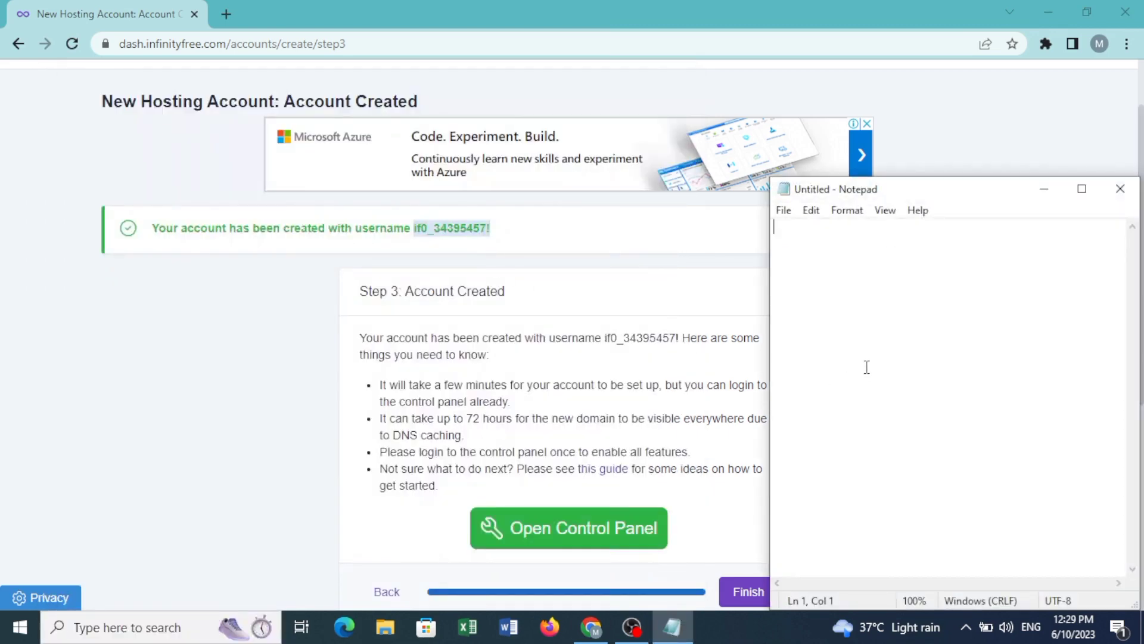
{"action": "type", "text": "if0_34395457!"}
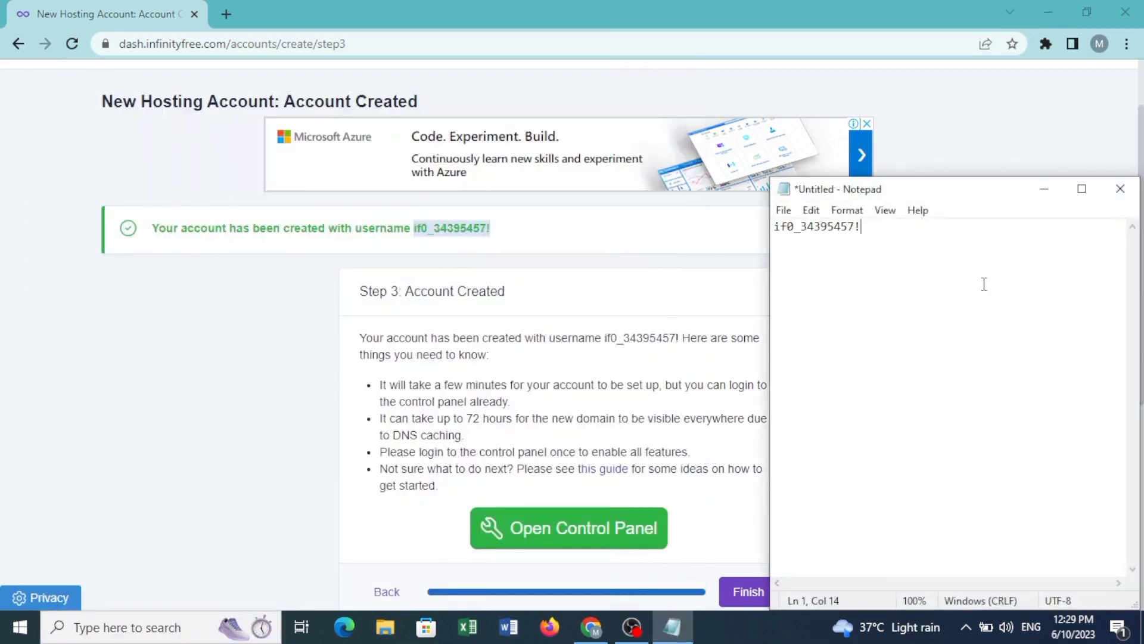
{"action": "left_click", "coordinate": [1044, 188]}
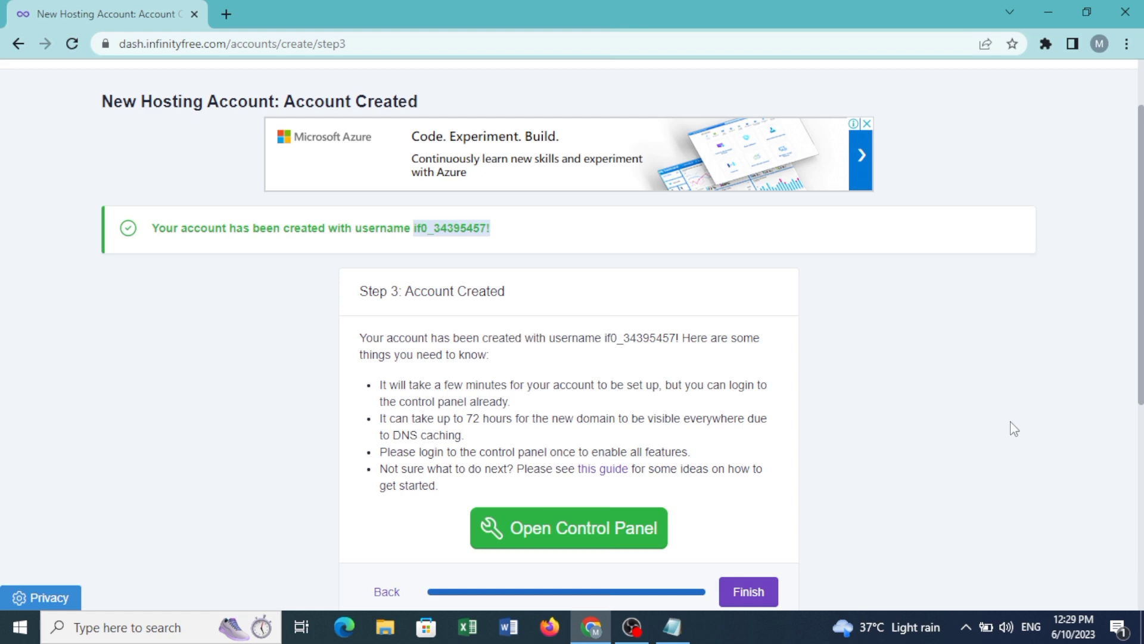
Step: Open the account's control panel and approve service emails so VistaPanel loads
{"action": "scroll", "coordinate": [1033, 420], "scroll_direction": "down", "scroll_amount": 3}
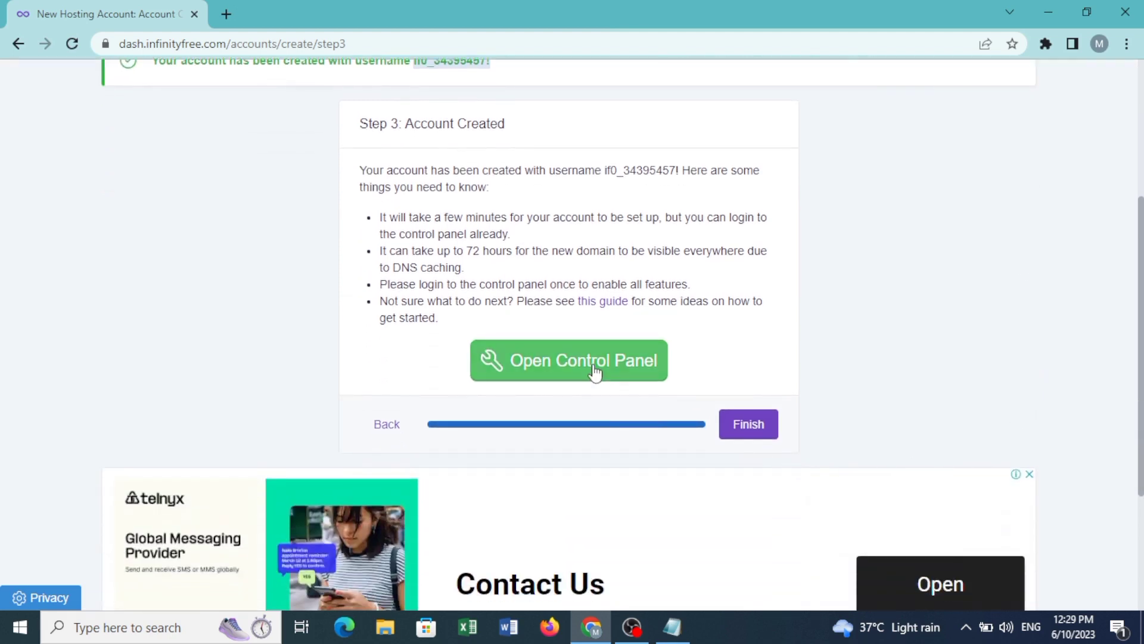
{"action": "left_click", "coordinate": [594, 369]}
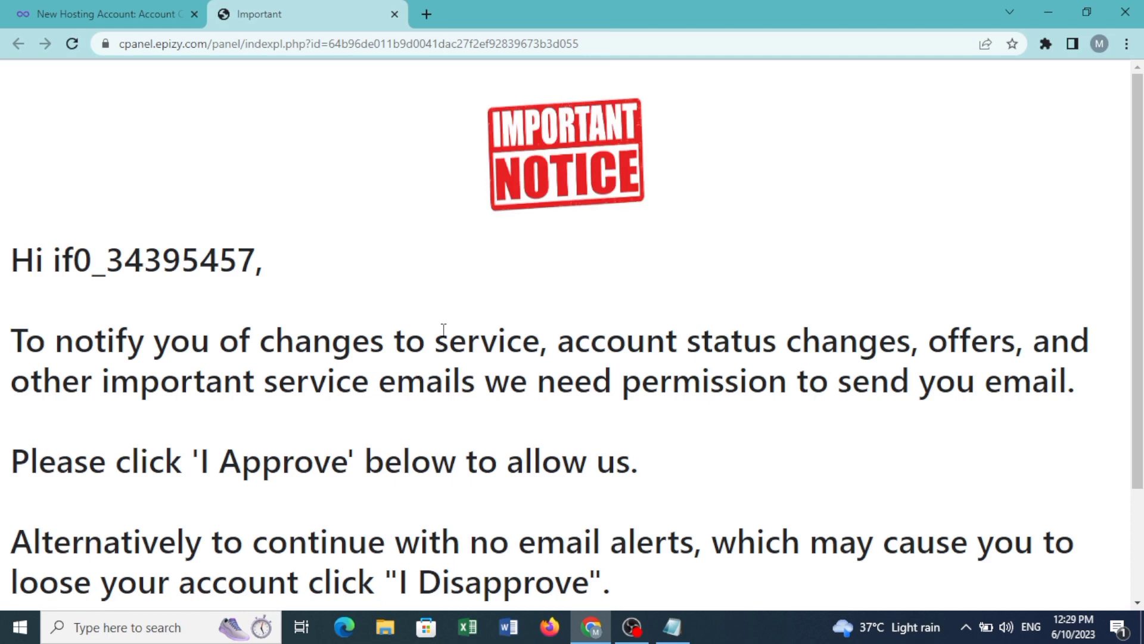
{"action": "scroll", "coordinate": [443, 329], "scroll_direction": "down", "scroll_amount": 3}
{"action": "scroll", "coordinate": [444, 330], "scroll_direction": "up", "scroll_amount": 1}
{"action": "scroll", "coordinate": [443, 330], "scroll_direction": "down", "scroll_amount": 1}
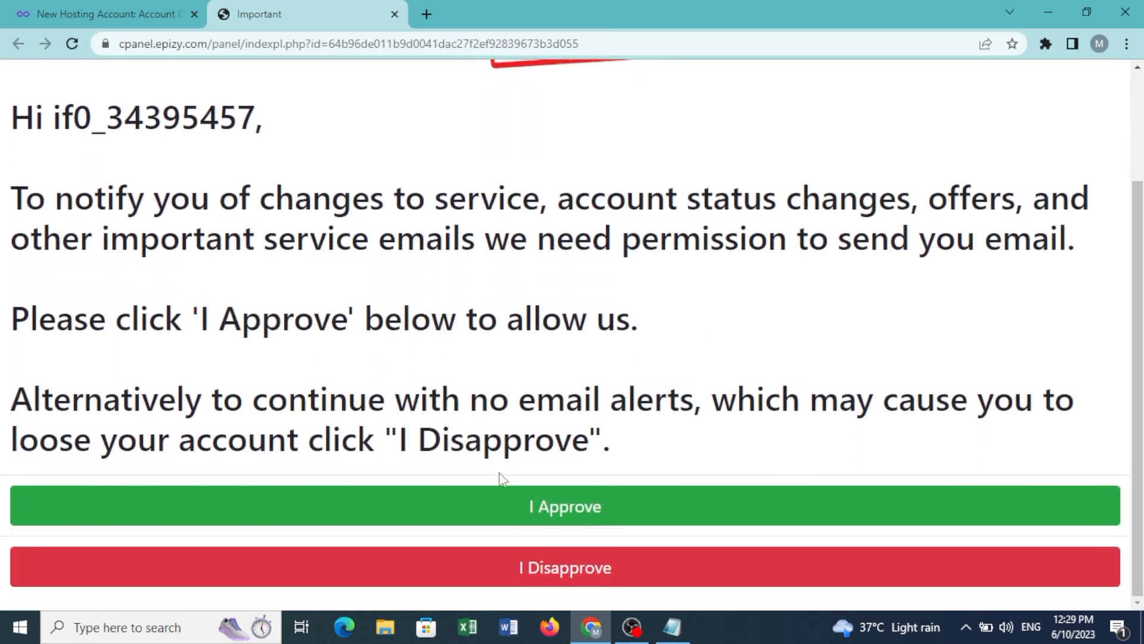
{"action": "left_click", "coordinate": [538, 509]}
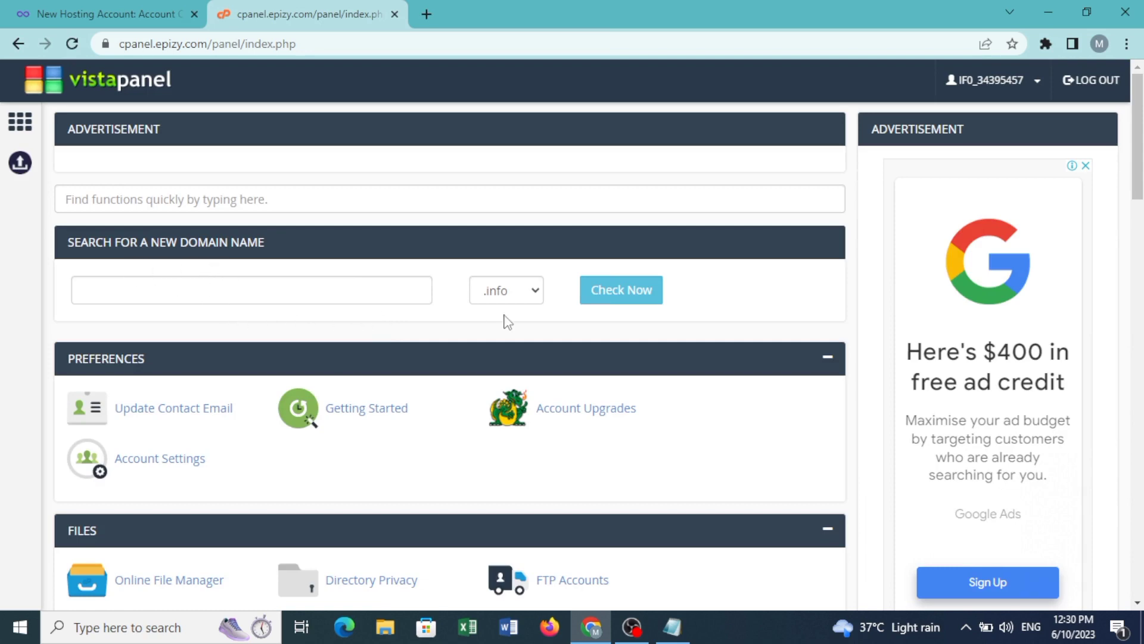
Step: Open and dismiss the domain extension list twice without changing anything
{"action": "left_click", "coordinate": [535, 295]}
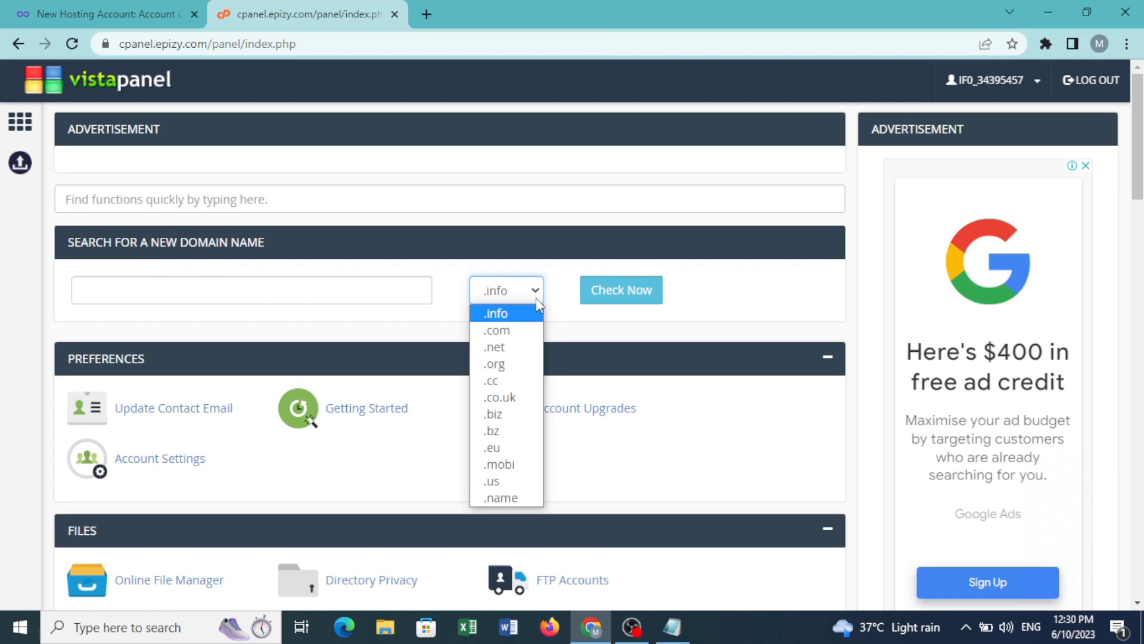
{"action": "left_click", "coordinate": [163, 295]}
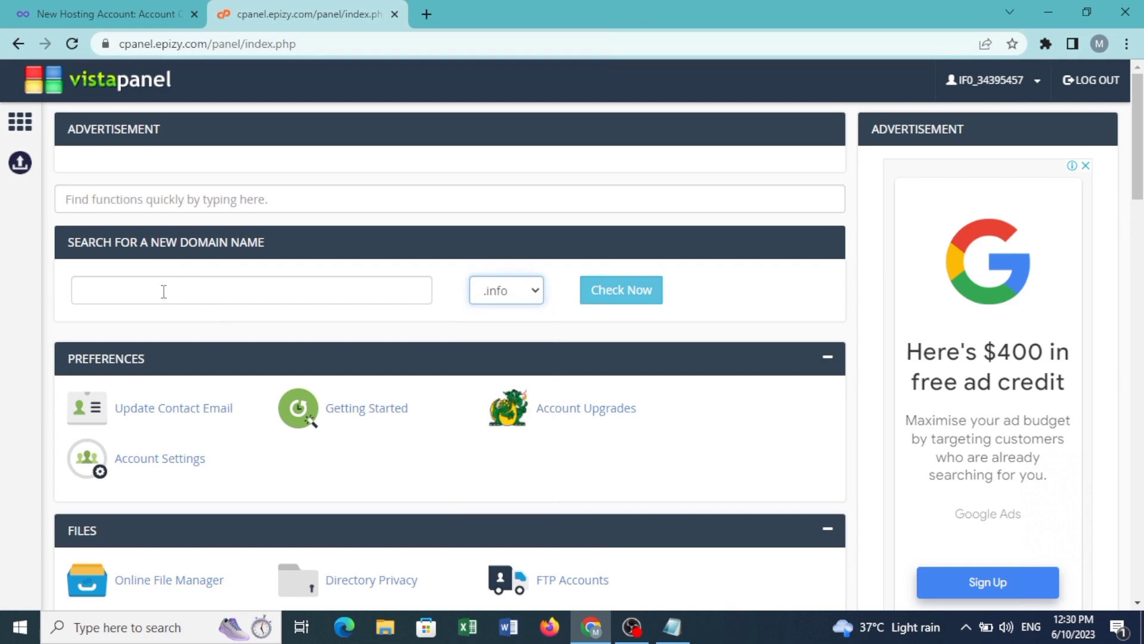
{"action": "scroll", "coordinate": [163, 291], "scroll_direction": "down", "scroll_amount": 3}
{"action": "scroll", "coordinate": [163, 291], "scroll_direction": "up", "scroll_amount": 3}
{"action": "left_click", "coordinate": [163, 289]}
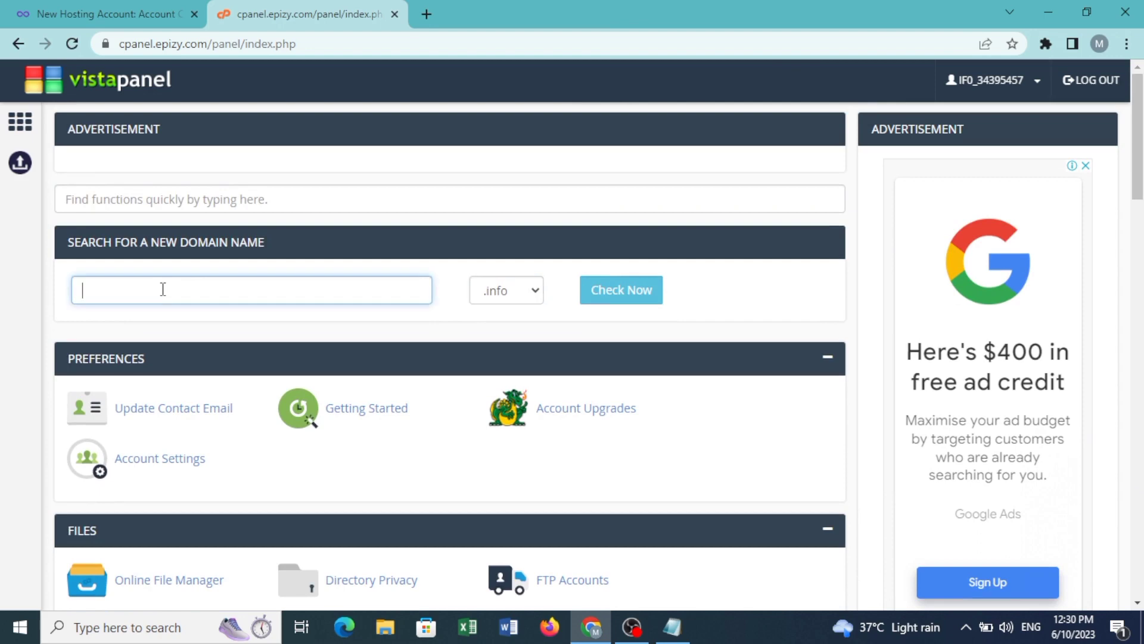
{"action": "left_click", "coordinate": [533, 304]}
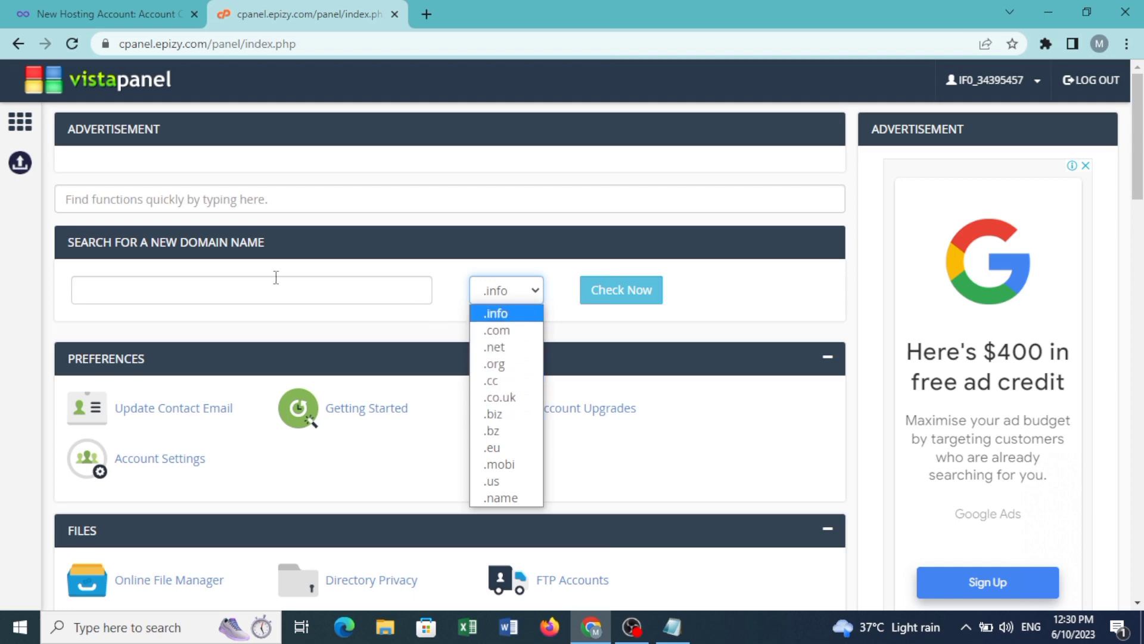
Step: Scroll down to the Software section and launch the Softaculous Apps Installer
{"action": "scroll", "coordinate": [254, 363], "scroll_direction": "down", "scroll_amount": 3}
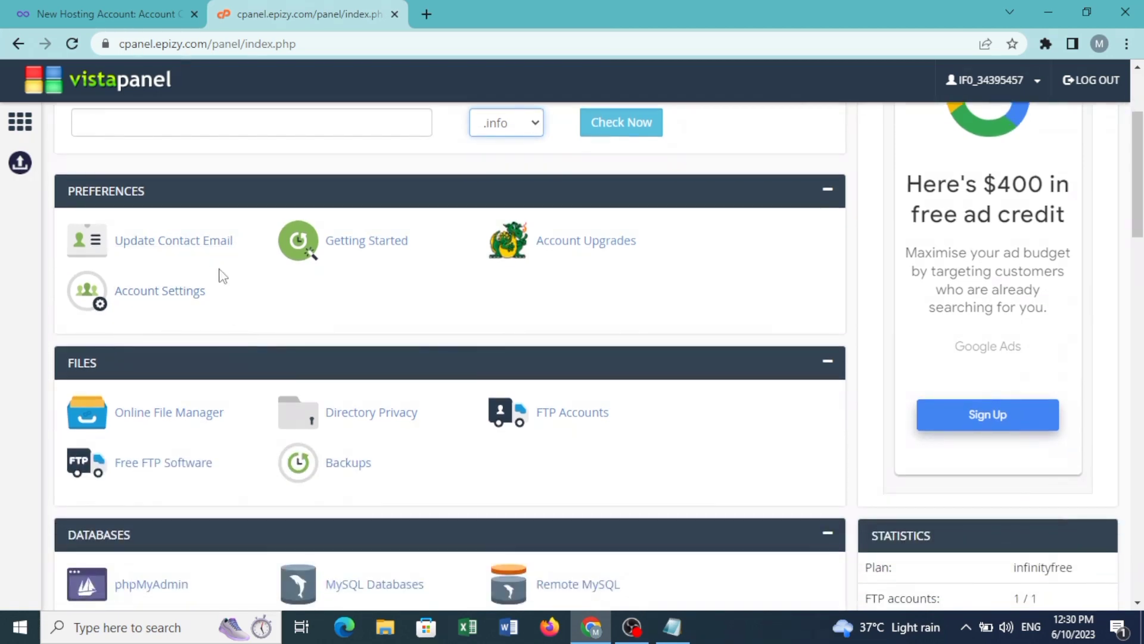
{"action": "scroll", "coordinate": [220, 275], "scroll_direction": "up", "scroll_amount": 3}
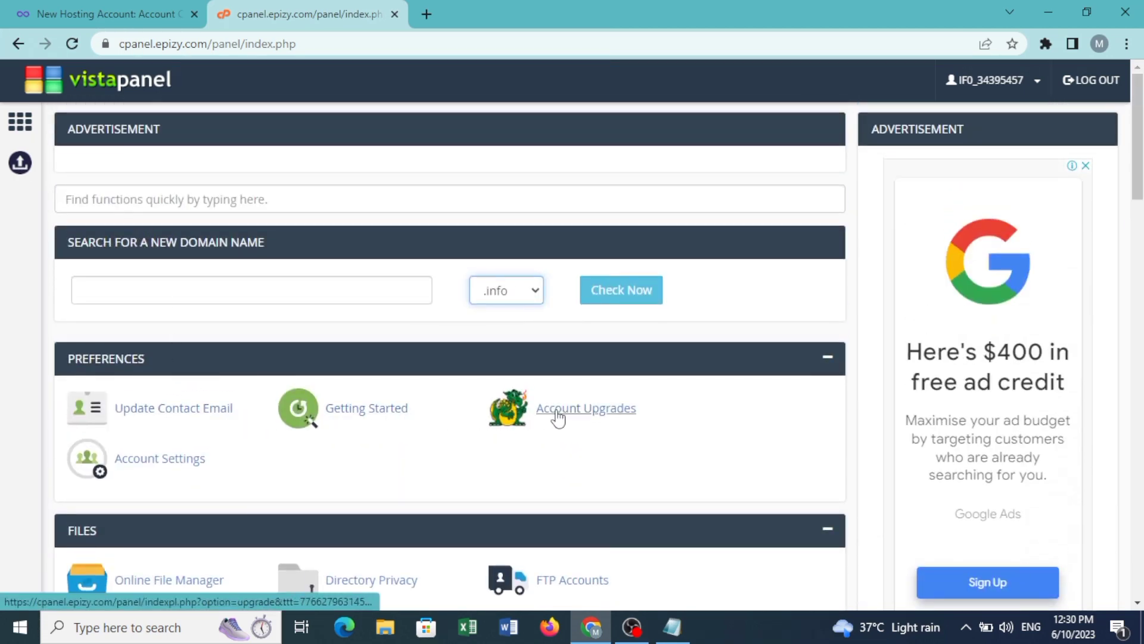
{"action": "scroll", "coordinate": [177, 479], "scroll_direction": "down", "scroll_amount": 2}
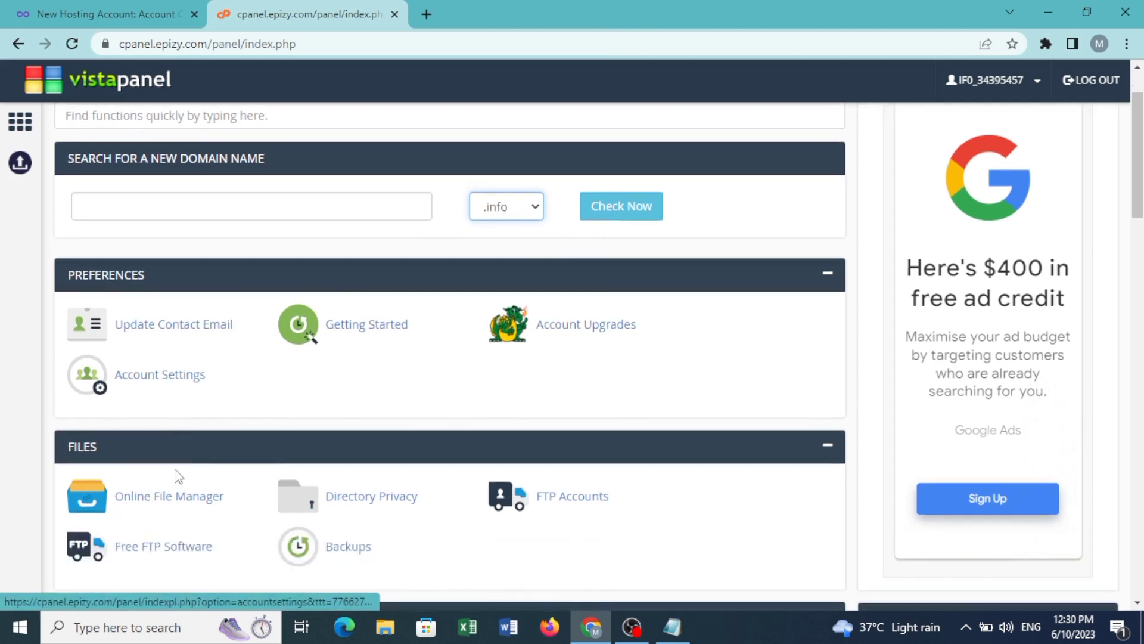
{"action": "scroll", "coordinate": [178, 476], "scroll_direction": "down", "scroll_amount": 3}
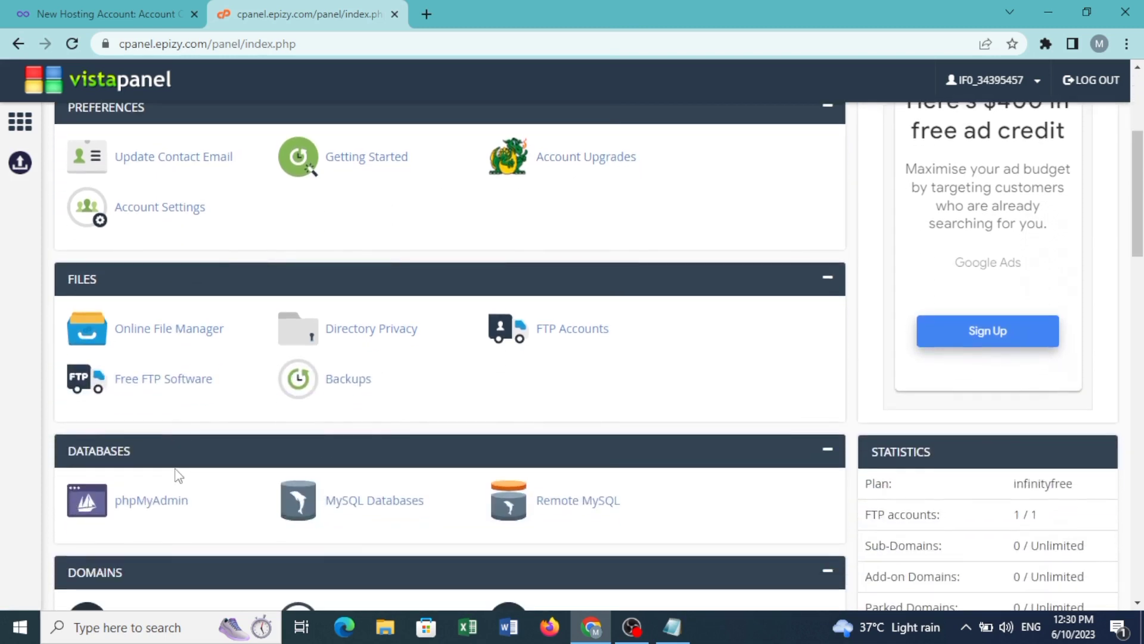
{"action": "scroll", "coordinate": [178, 476], "scroll_direction": "down", "scroll_amount": 1}
{"action": "scroll", "coordinate": [178, 476], "scroll_direction": "down", "scroll_amount": 1}
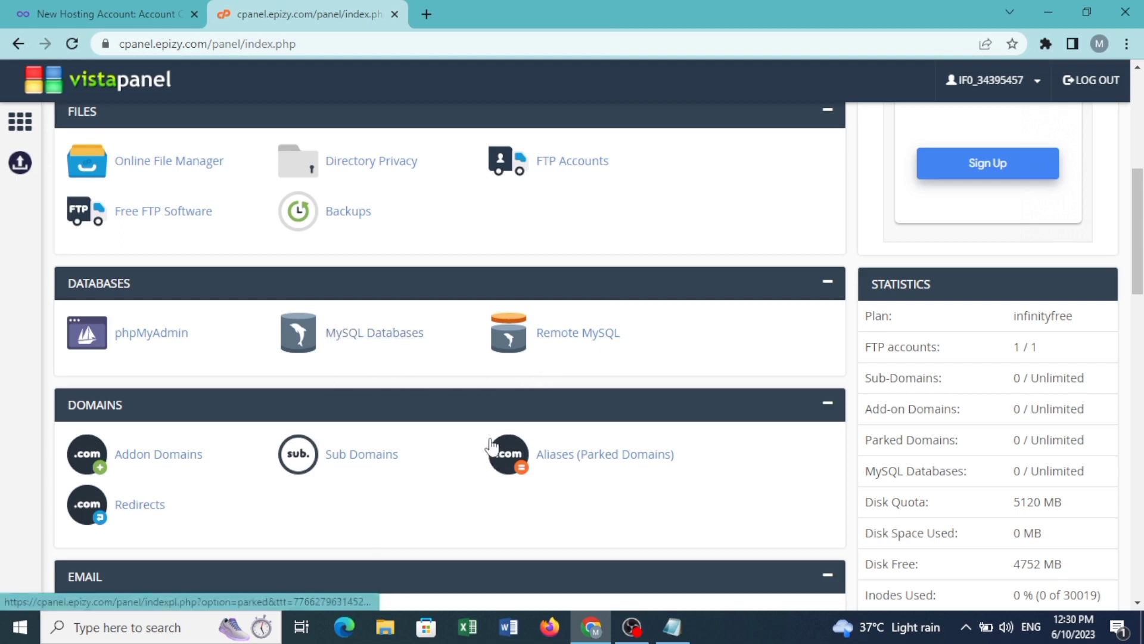
{"action": "scroll", "coordinate": [485, 429], "scroll_direction": "down", "scroll_amount": 5}
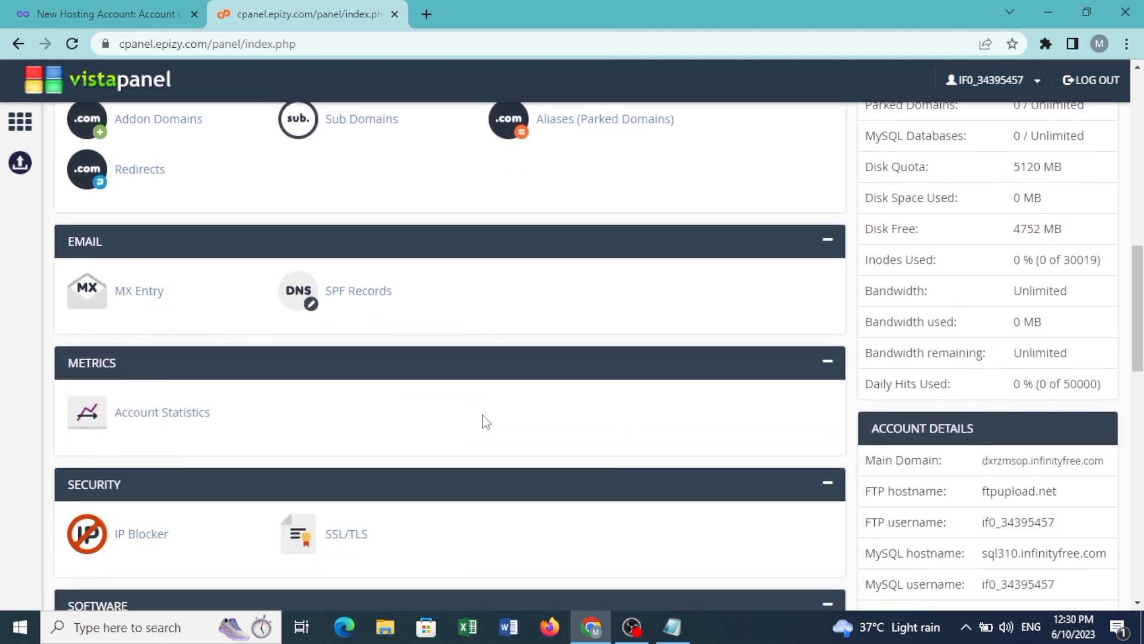
{"action": "scroll", "coordinate": [482, 418], "scroll_direction": "down", "scroll_amount": 3}
{"action": "scroll", "coordinate": [483, 419], "scroll_direction": "down", "scroll_amount": 1}
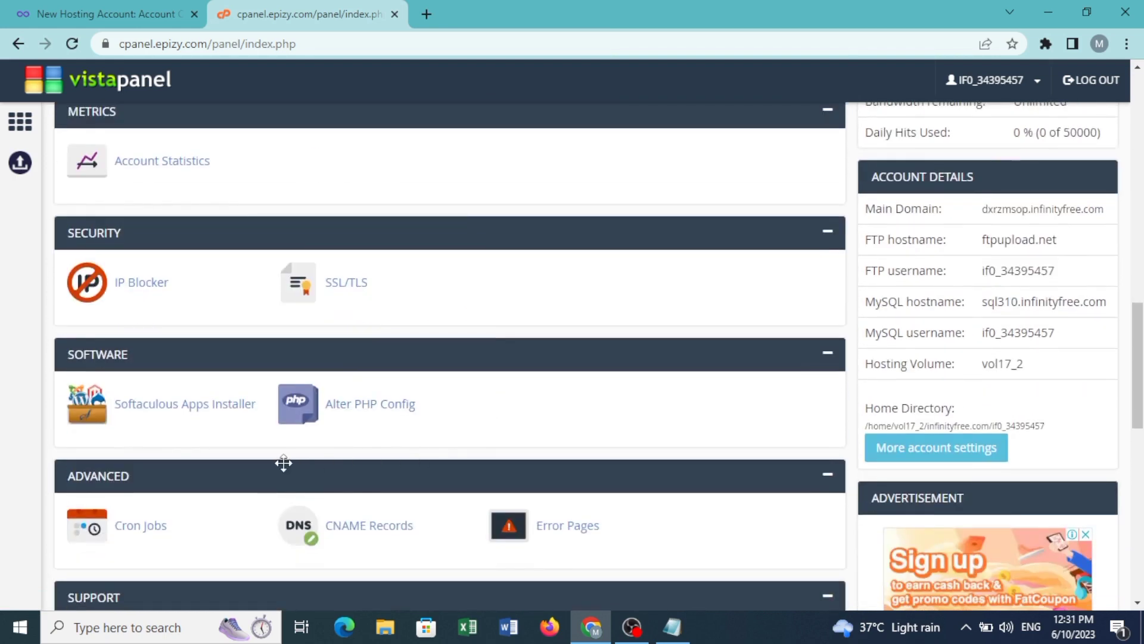
{"action": "left_click", "coordinate": [191, 405]}
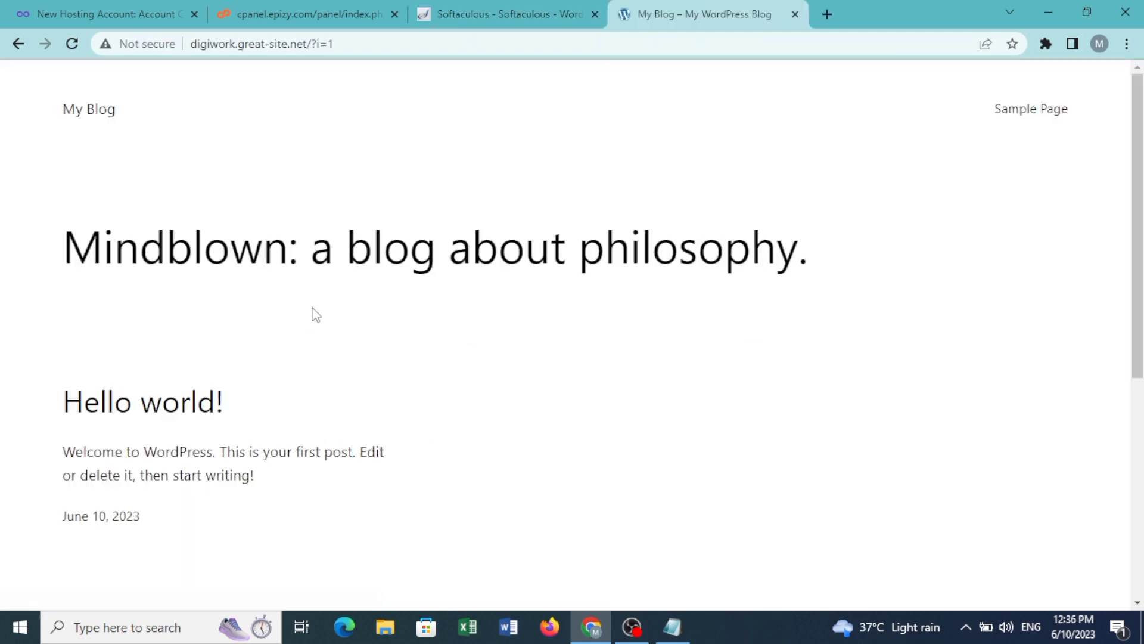
Step: Scroll the digiwork.great-site.net homepage down past the Hello world! post and back up
{"action": "scroll", "coordinate": [315, 312], "scroll_direction": "down", "scroll_amount": 6}
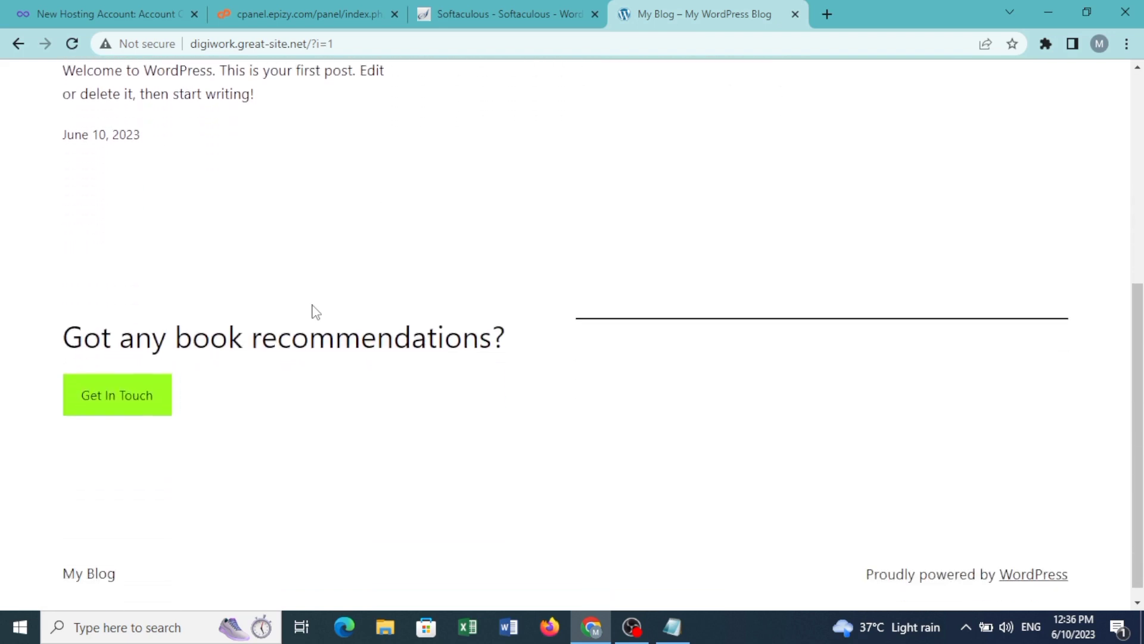
{"action": "scroll", "coordinate": [314, 305], "scroll_direction": "up", "scroll_amount": 6}
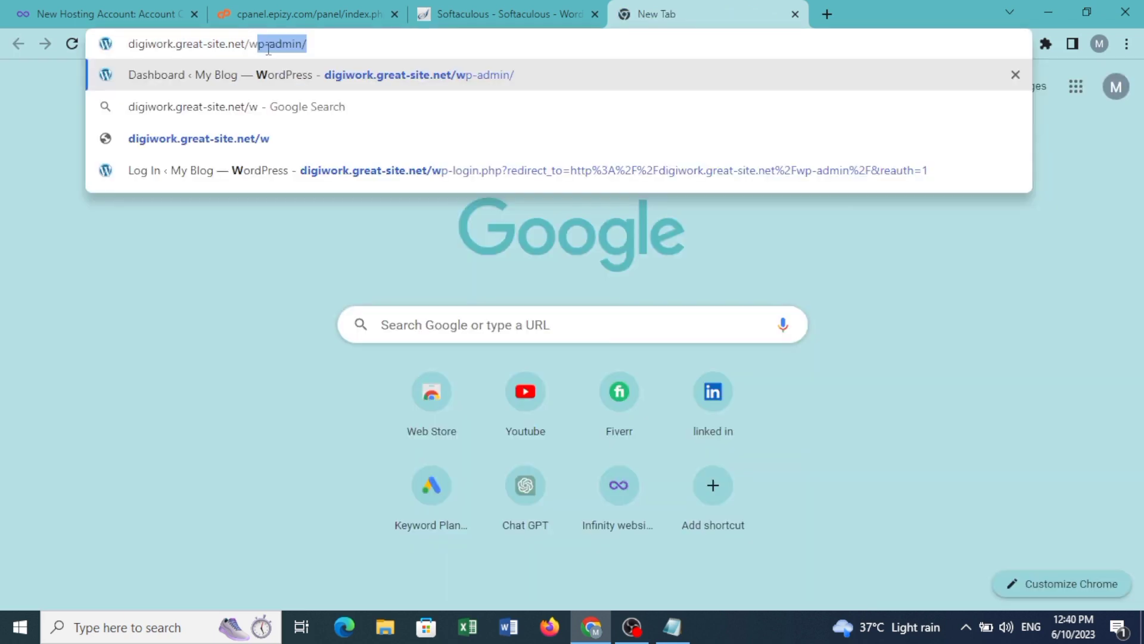
Step: Load /wp-admin, look over the Dashboard widgets, then open the Posts list showing Hello world!
{"action": "key", "text": "Return"}
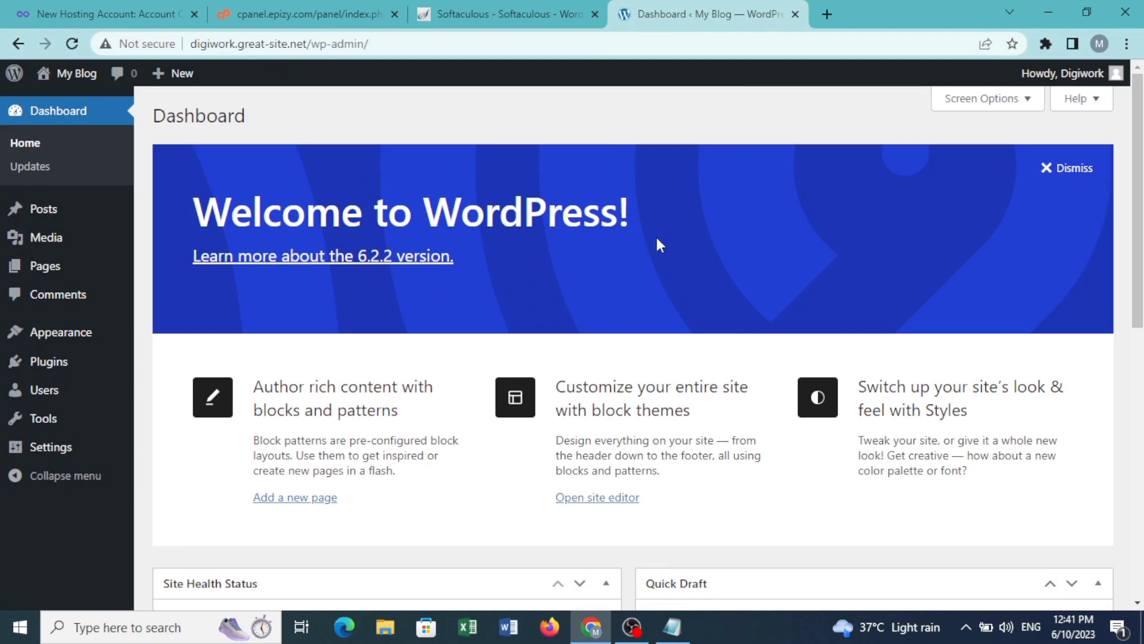
{"action": "scroll", "coordinate": [657, 240], "scroll_direction": "down", "scroll_amount": 5}
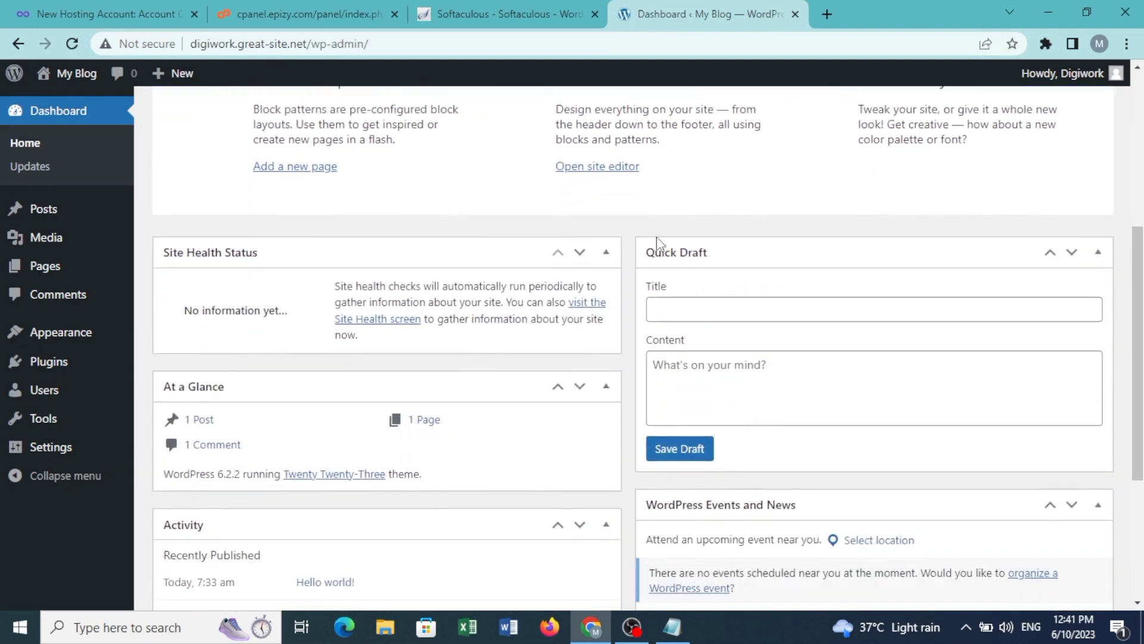
{"action": "scroll", "coordinate": [657, 241], "scroll_direction": "down", "scroll_amount": 4}
{"action": "scroll", "coordinate": [658, 242], "scroll_direction": "up", "scroll_amount": 10}
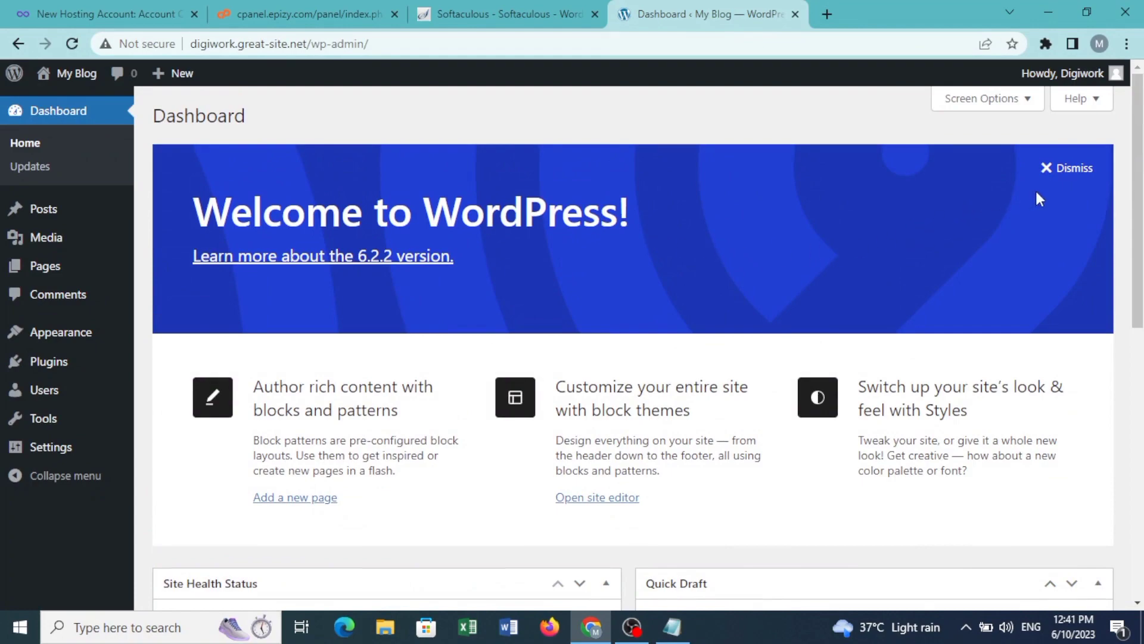
{"action": "scroll", "coordinate": [721, 217], "scroll_direction": "down", "scroll_amount": 10}
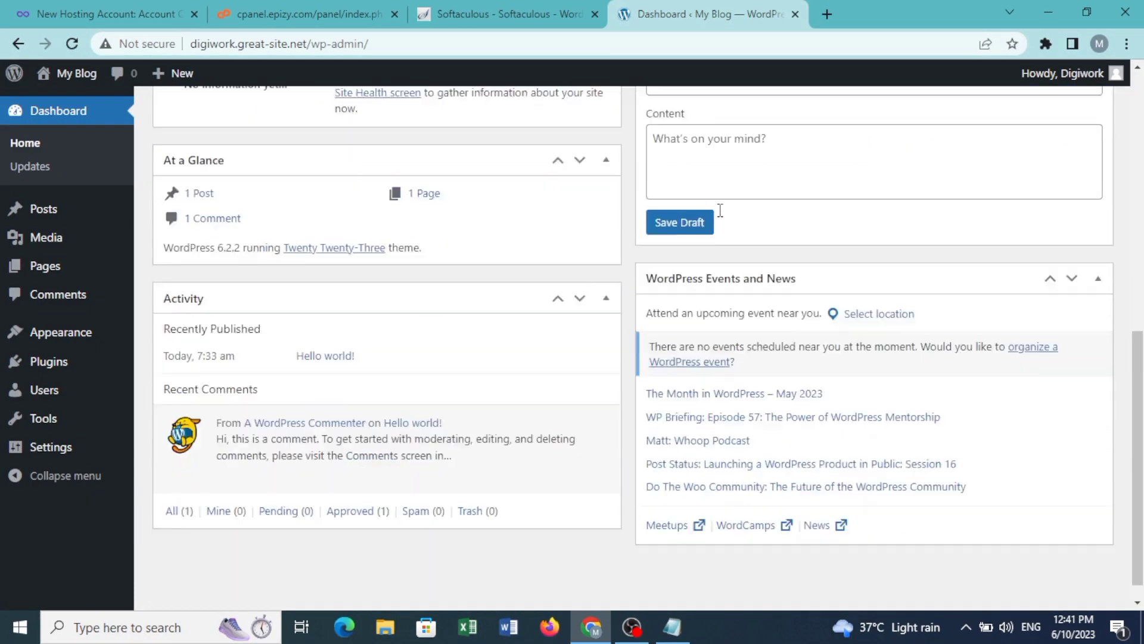
{"action": "scroll", "coordinate": [596, 209], "scroll_direction": "up", "scroll_amount": 10}
{"action": "left_click", "coordinate": [47, 148]}
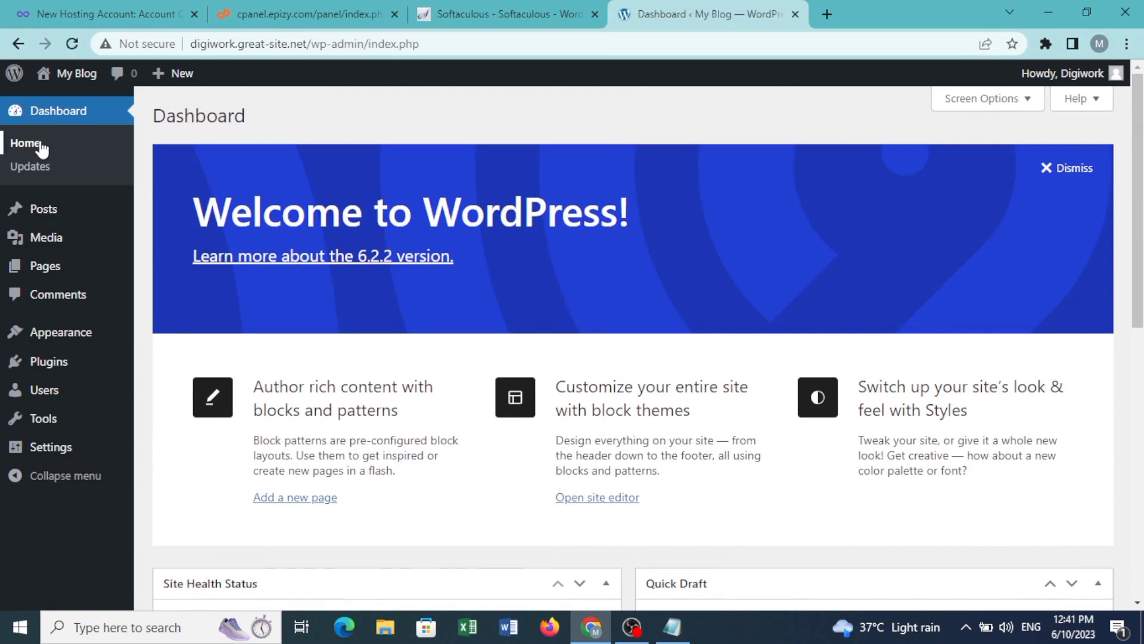
{"action": "left_click", "coordinate": [55, 226]}
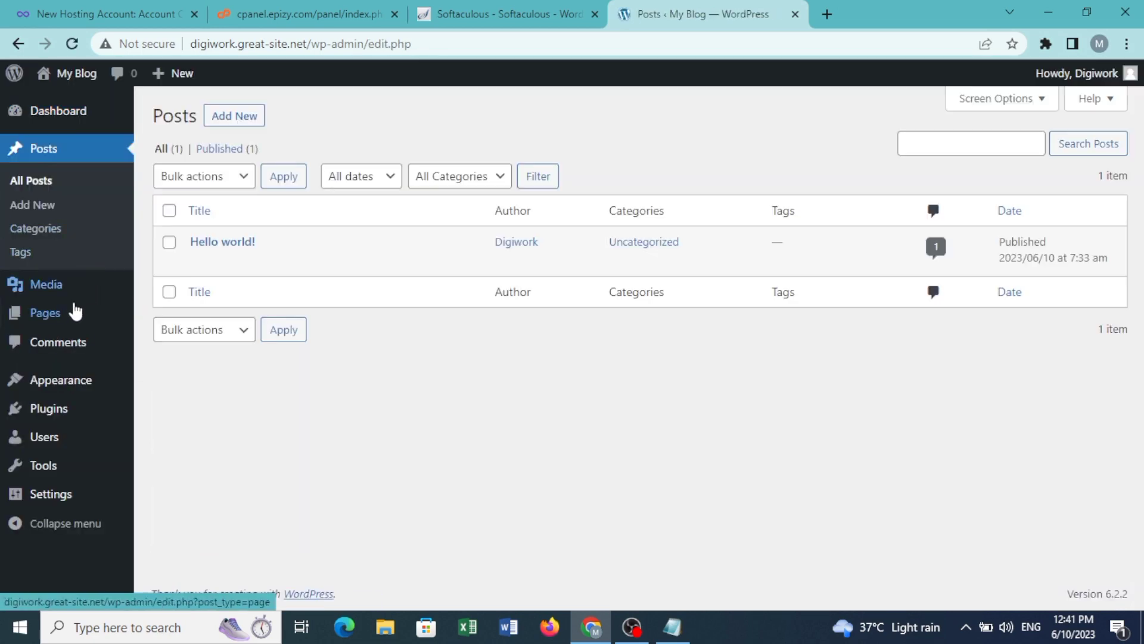
Step: Browse the Pages, Tools, Plugins and Dashboard screens, then view Themes with Twenty Twenty-Three active
{"action": "left_click", "coordinate": [62, 323]}
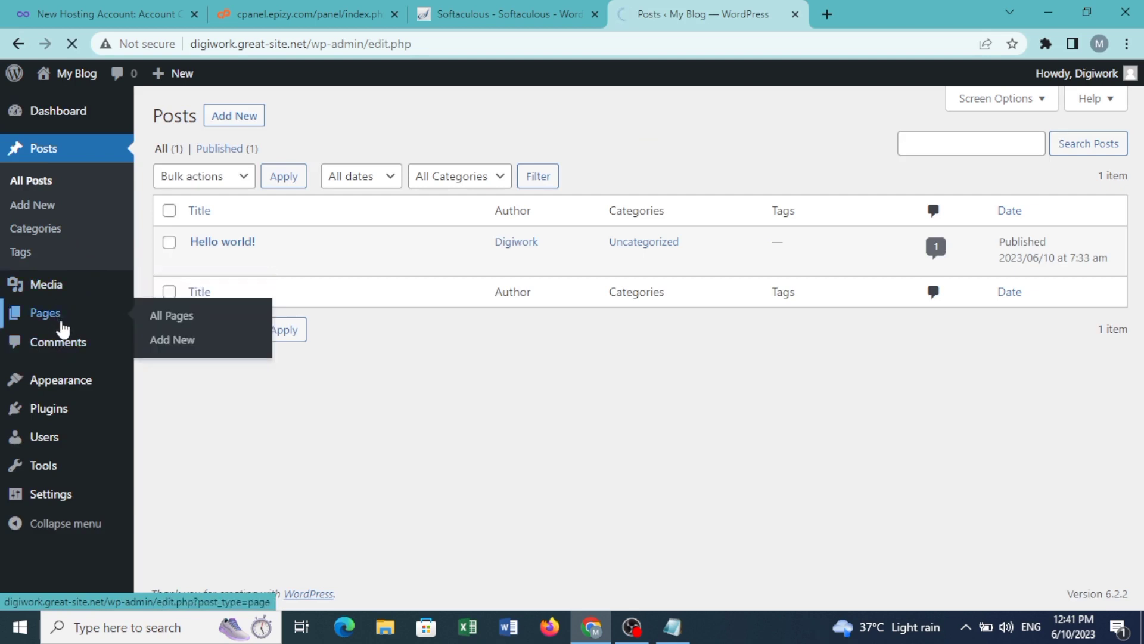
{"action": "mouse_move", "coordinate": [66, 375]}
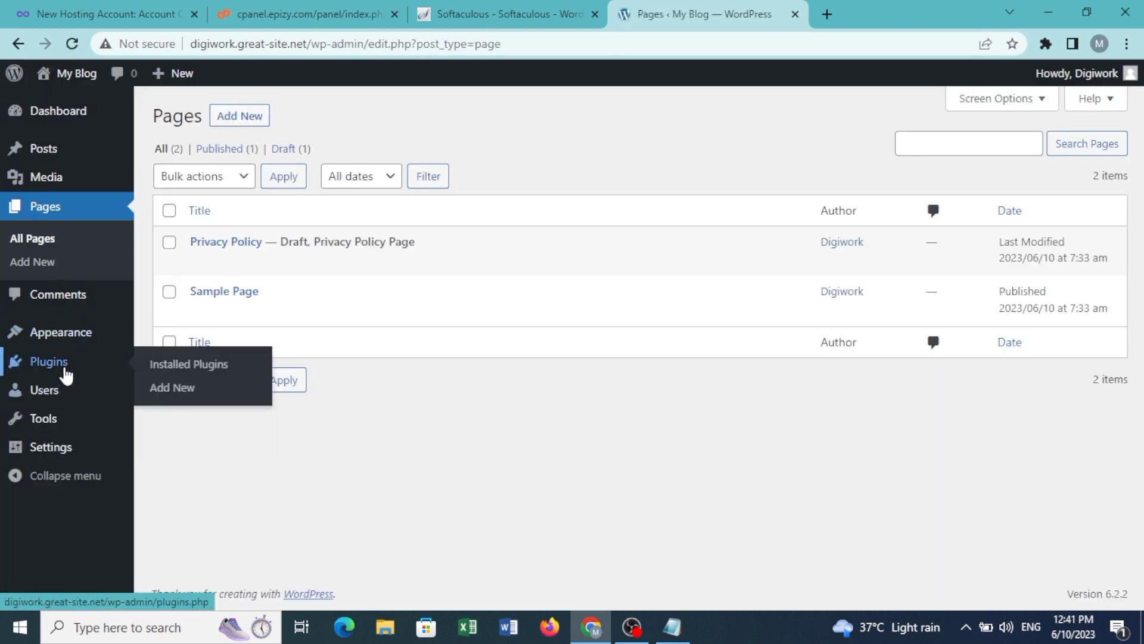
{"action": "left_click", "coordinate": [53, 427]}
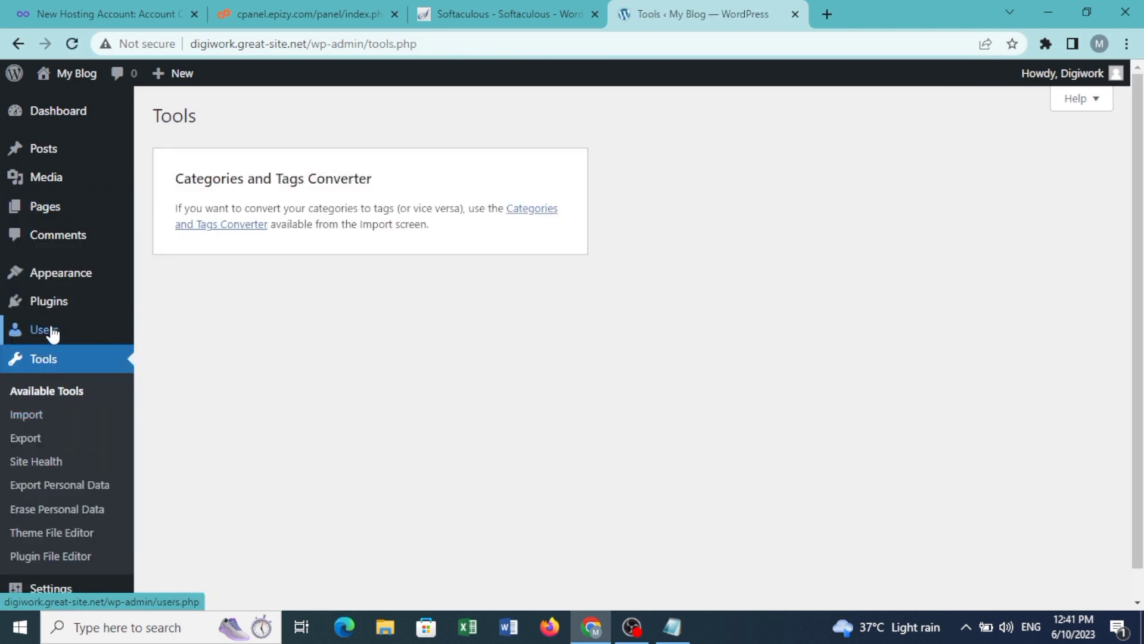
{"action": "left_click", "coordinate": [60, 301]}
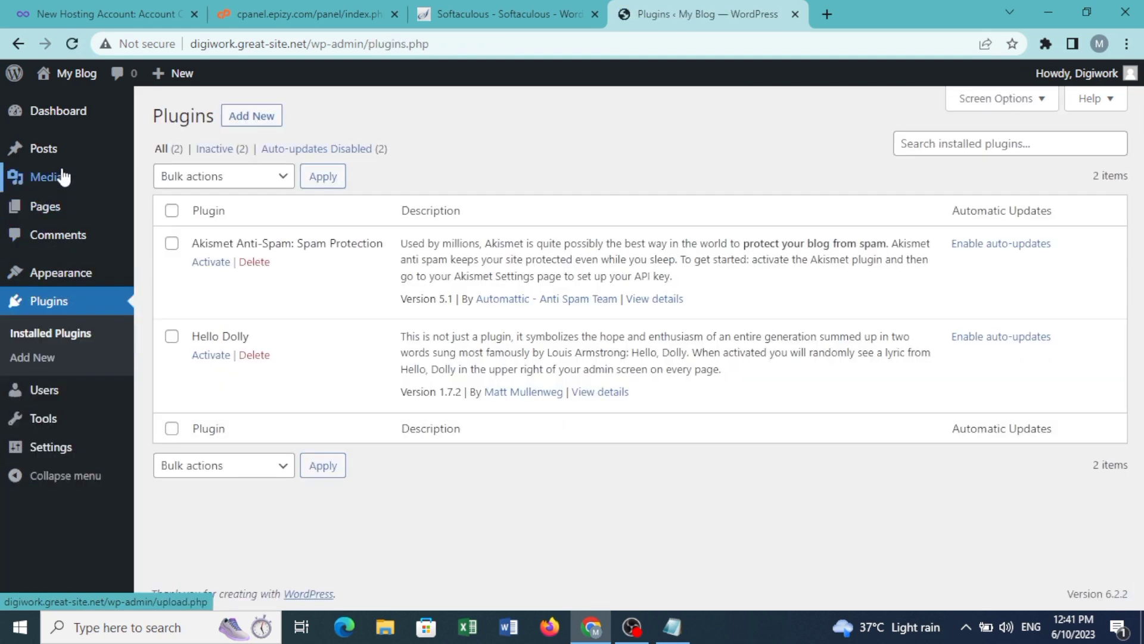
{"action": "left_click", "coordinate": [54, 118]}
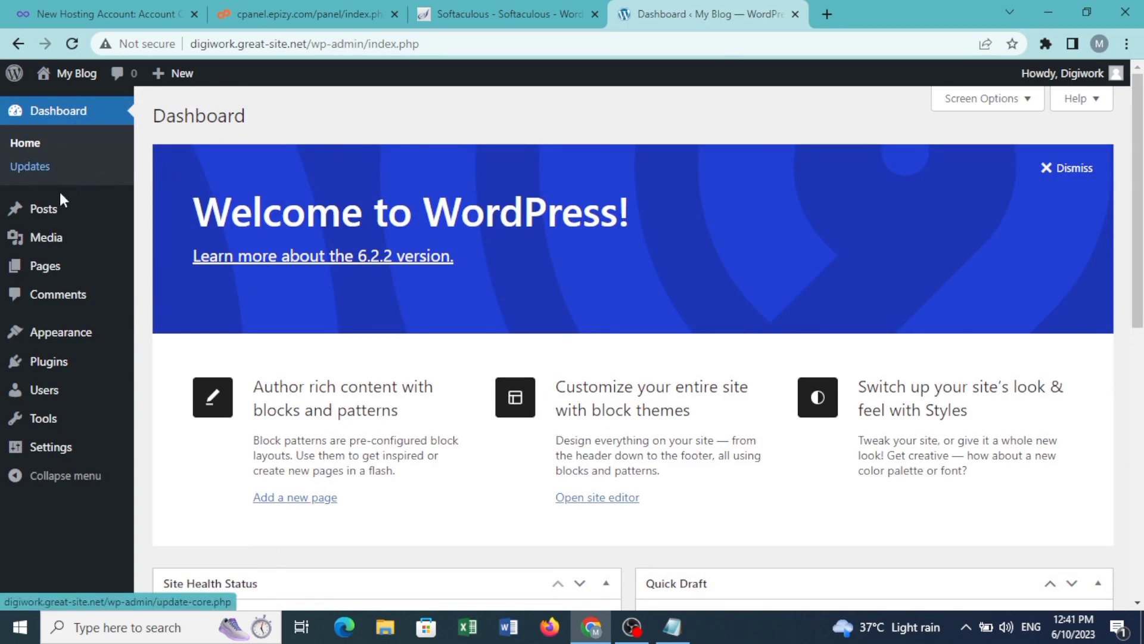
{"action": "left_click", "coordinate": [55, 347]}
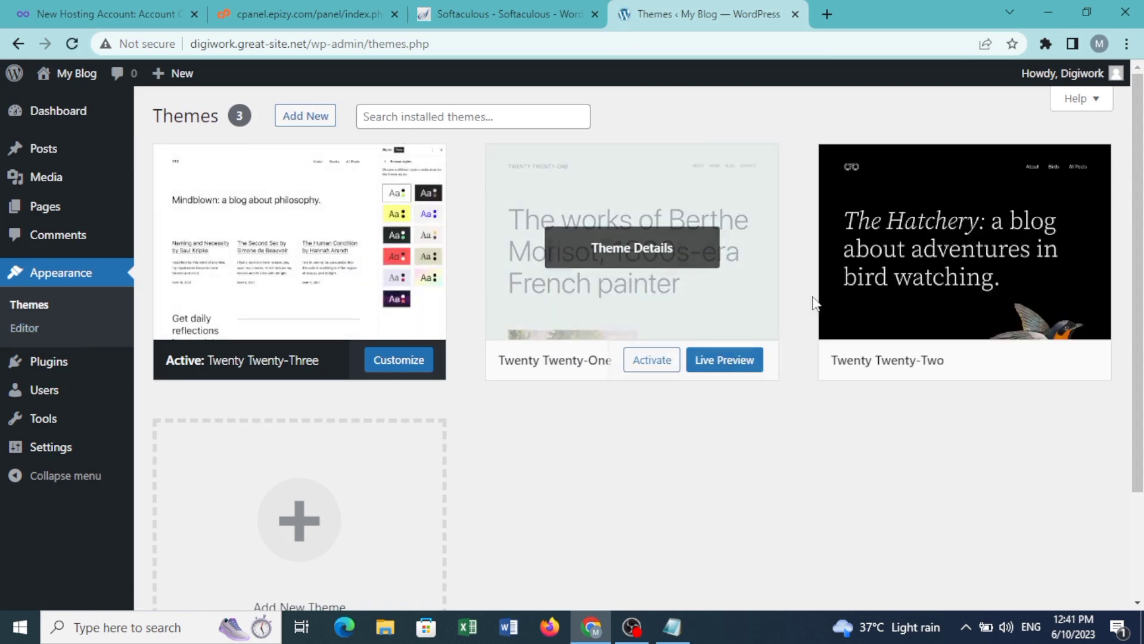
Step: Scroll through the Popular theme grid (Hello Elementor, Astra, OceanWP) on Add Themes, then return to Softaculous
{"action": "left_click", "coordinate": [320, 122]}
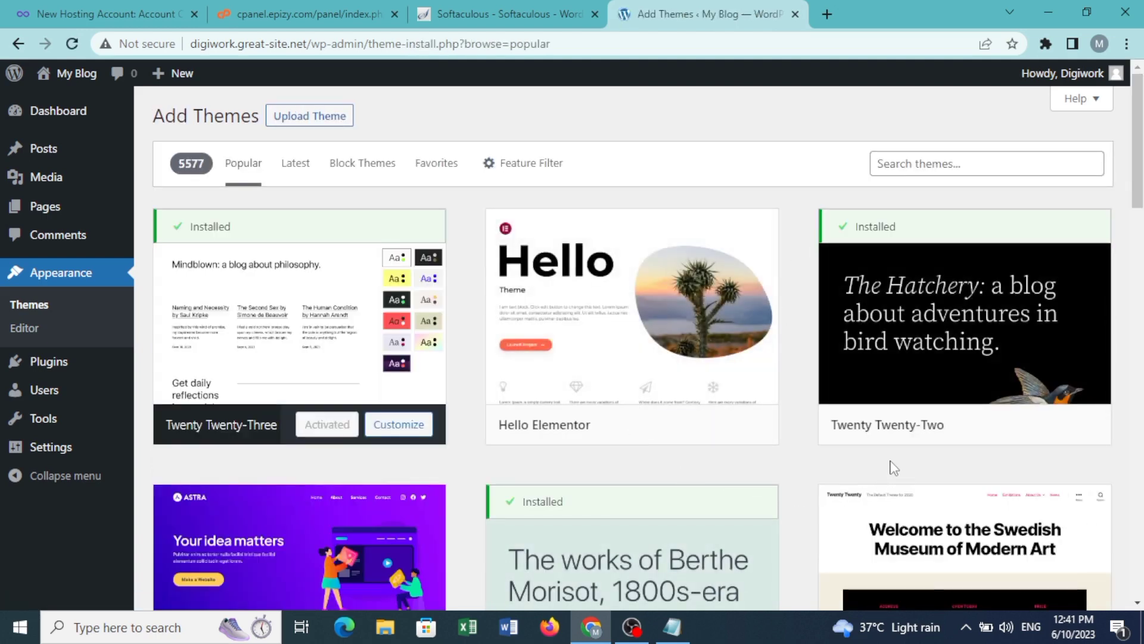
{"action": "scroll", "coordinate": [894, 468], "scroll_direction": "down", "scroll_amount": 10}
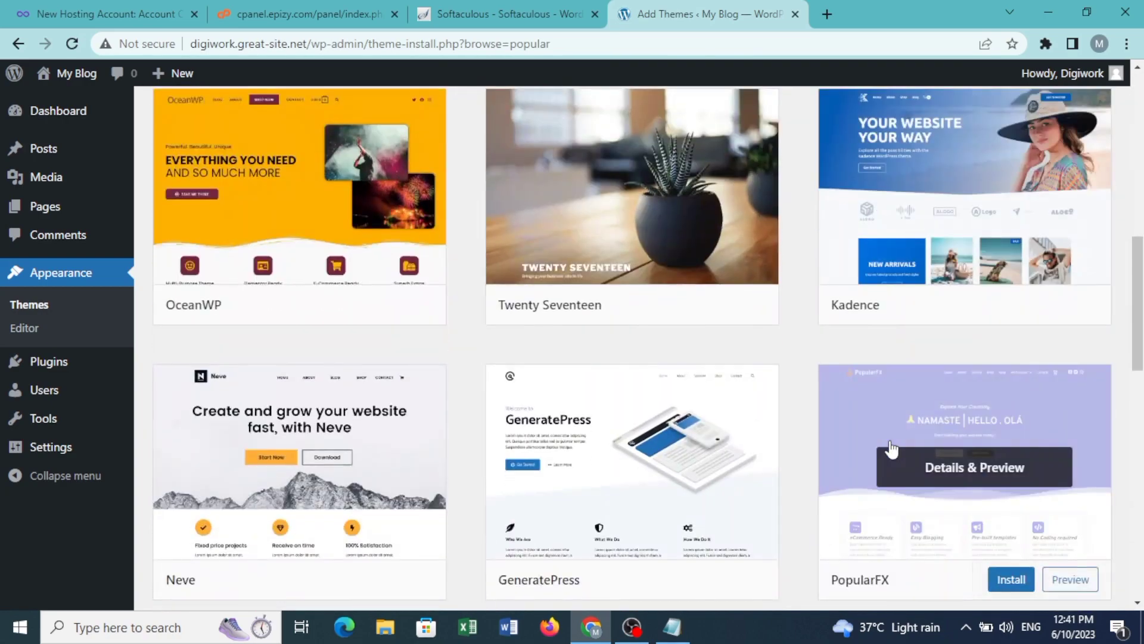
{"action": "scroll", "coordinate": [892, 448], "scroll_direction": "up", "scroll_amount": 3}
{"action": "scroll", "coordinate": [745, 379], "scroll_direction": "down", "scroll_amount": 10}
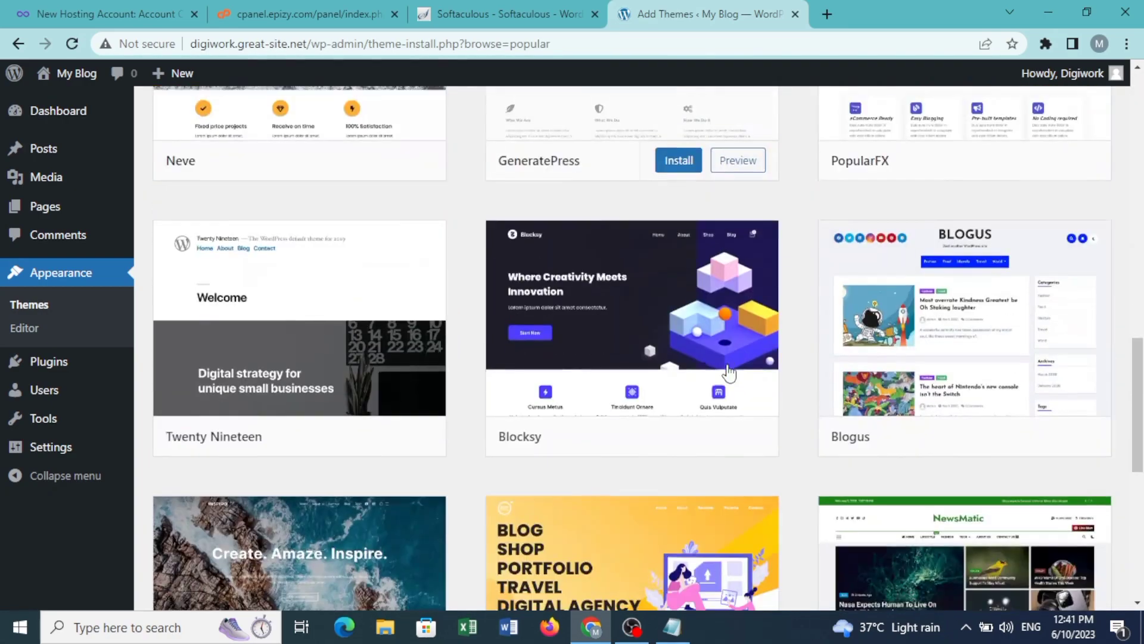
{"action": "scroll", "coordinate": [728, 372], "scroll_direction": "down", "scroll_amount": 9}
{"action": "scroll", "coordinate": [728, 372], "scroll_direction": "up", "scroll_amount": 18}
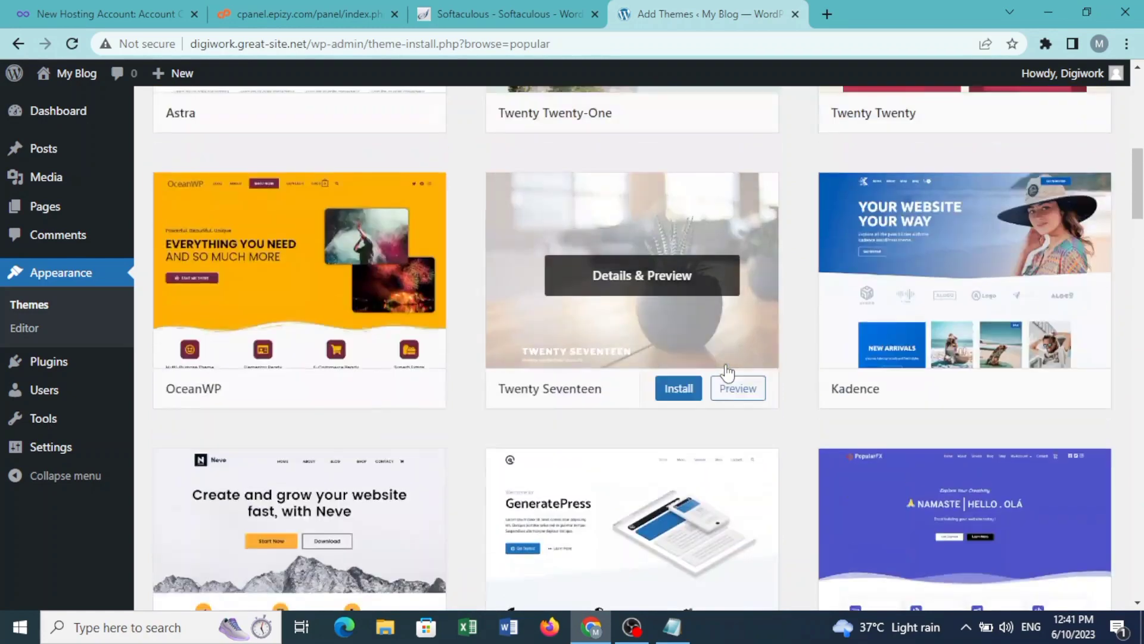
{"action": "scroll", "coordinate": [727, 372], "scroll_direction": "up", "scroll_amount": 10}
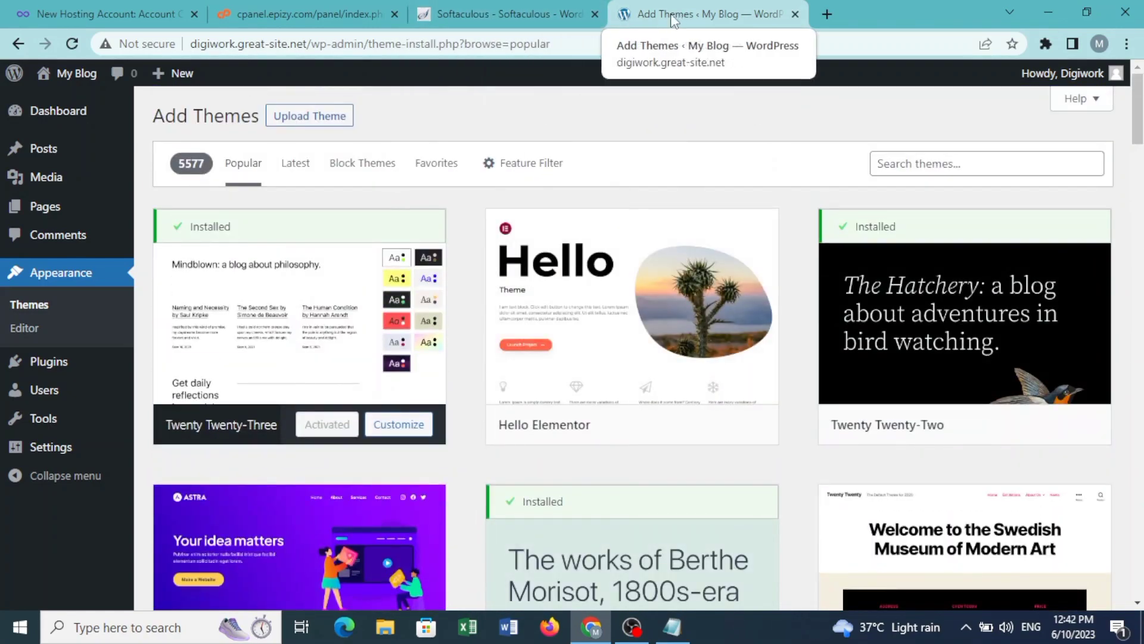
{"action": "left_click", "coordinate": [506, 13]}
Step: Compare the Softaculous install page against the Add Themes page to confirm the install domain
{"action": "left_click", "coordinate": [688, 9]}
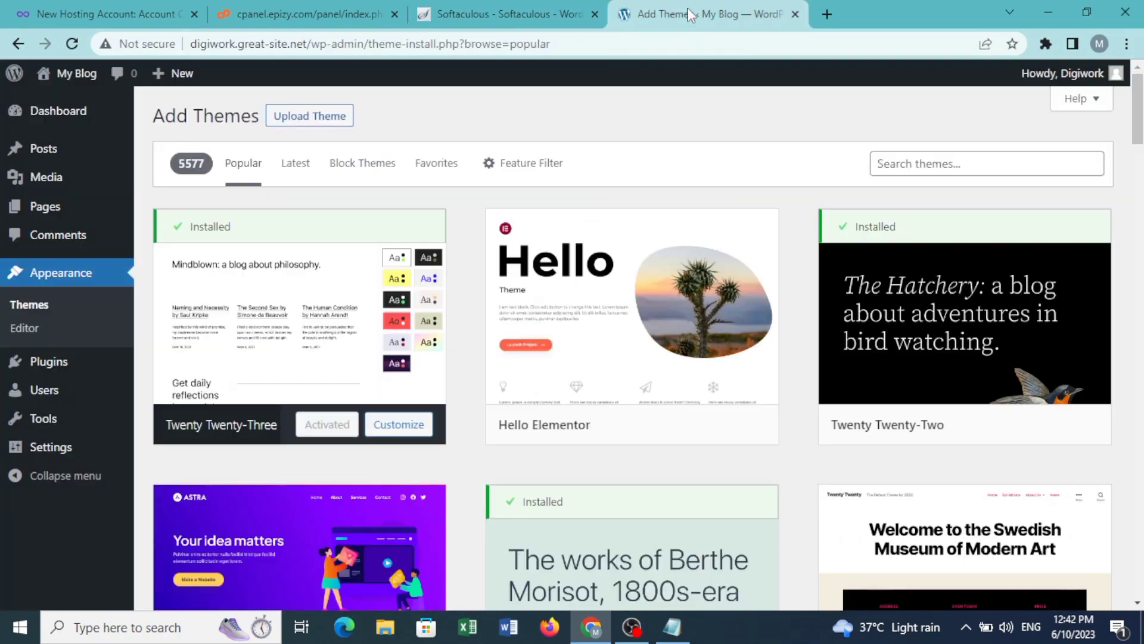
{"action": "left_click", "coordinate": [569, 9]}
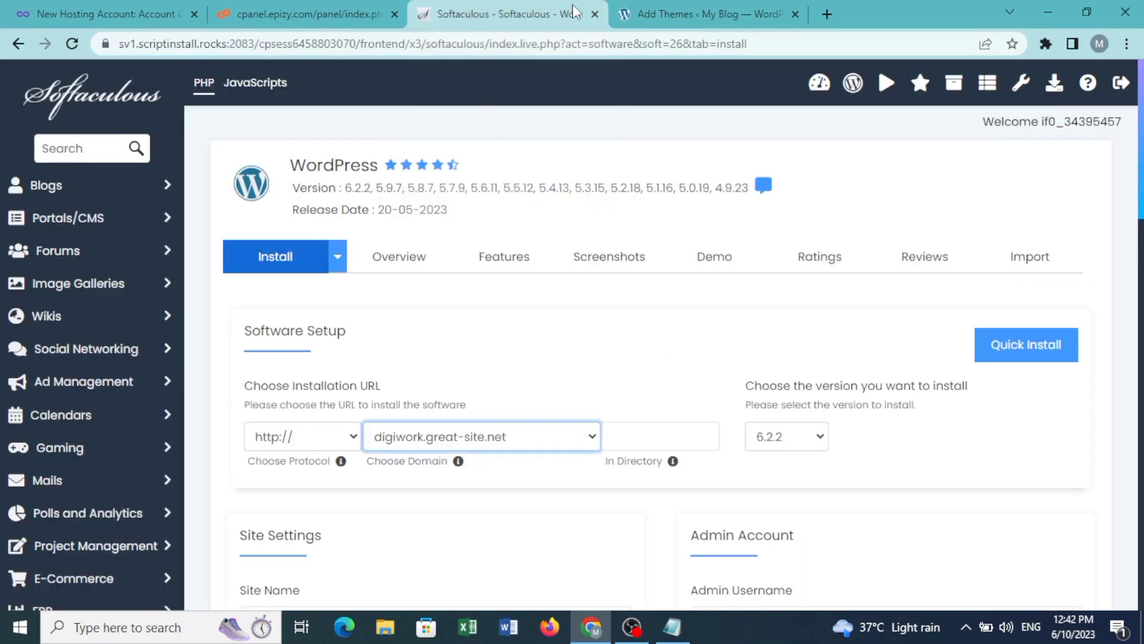
{"action": "left_click", "coordinate": [691, 9]}
{"action": "left_click", "coordinate": [536, 12]}
{"action": "left_click", "coordinate": [688, 16]}
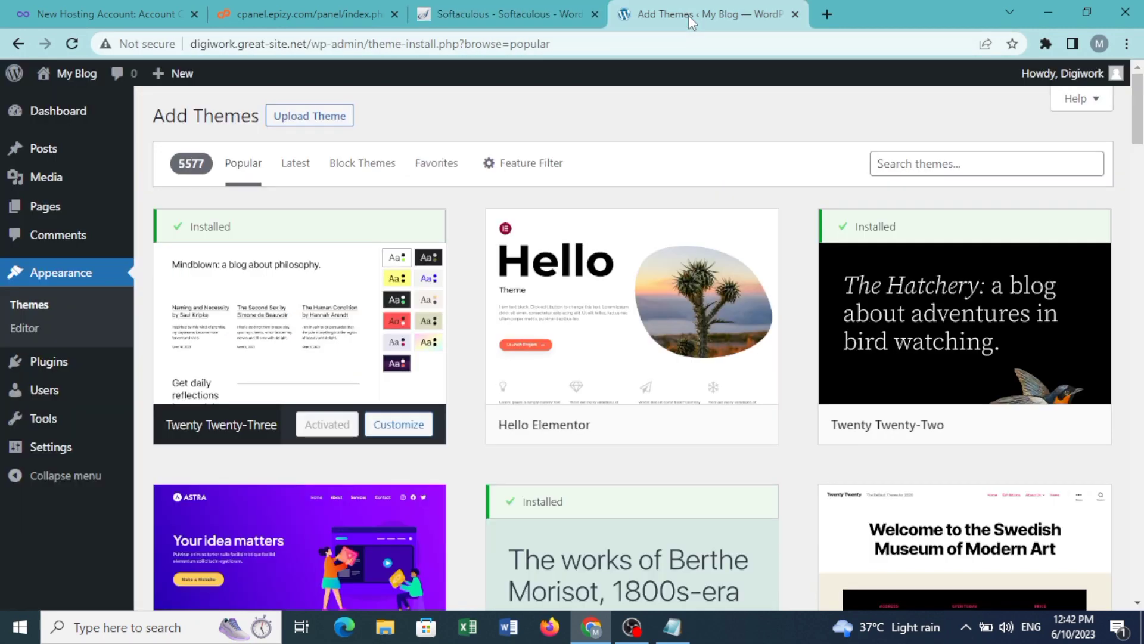
Step: Select the domain digiwork.great-site.net in the address bar and bring Notepad forward
{"action": "left_click", "coordinate": [308, 45]}
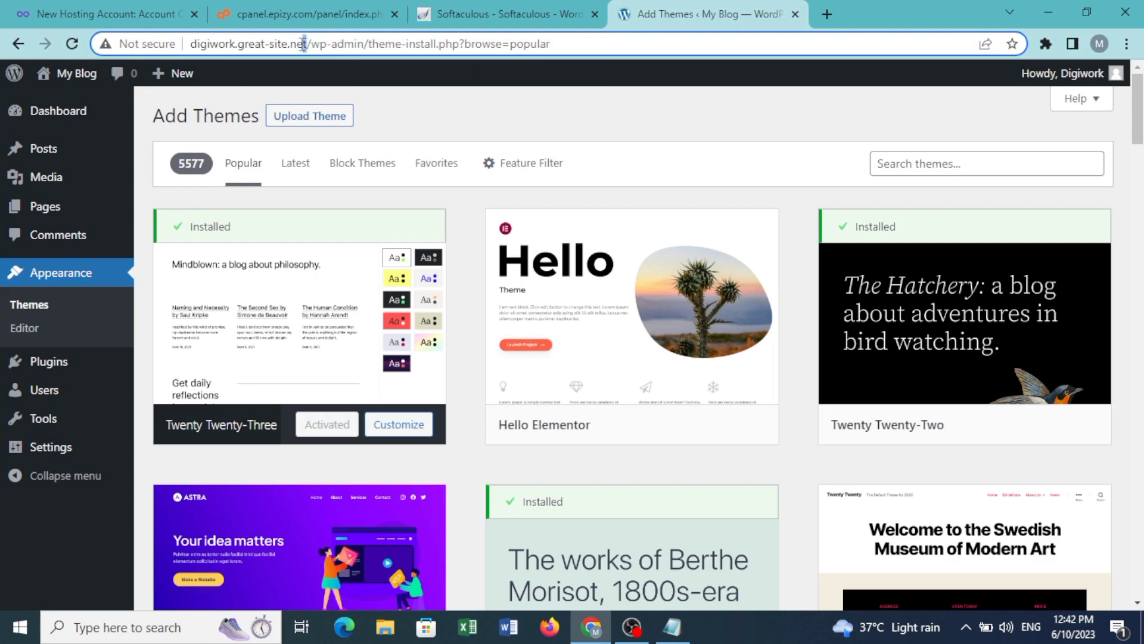
{"action": "left_click_drag", "start_coordinate": [303, 45], "coordinate": [195, 47]}
{"action": "key", "text": "ctrl+c"}
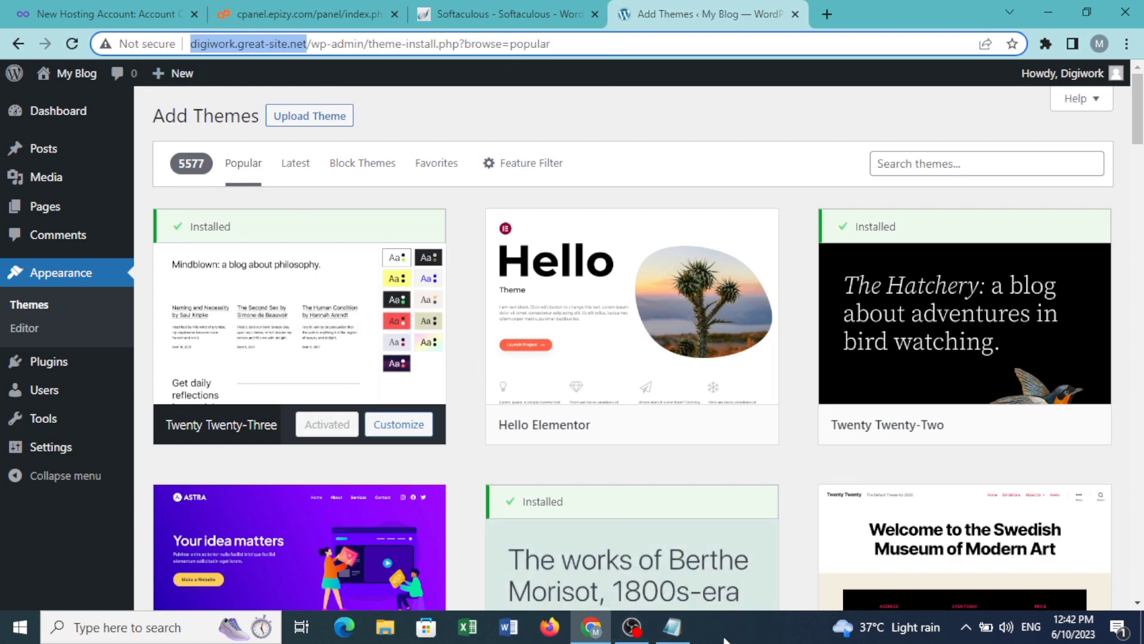
{"action": "left_click", "coordinate": [672, 626]}
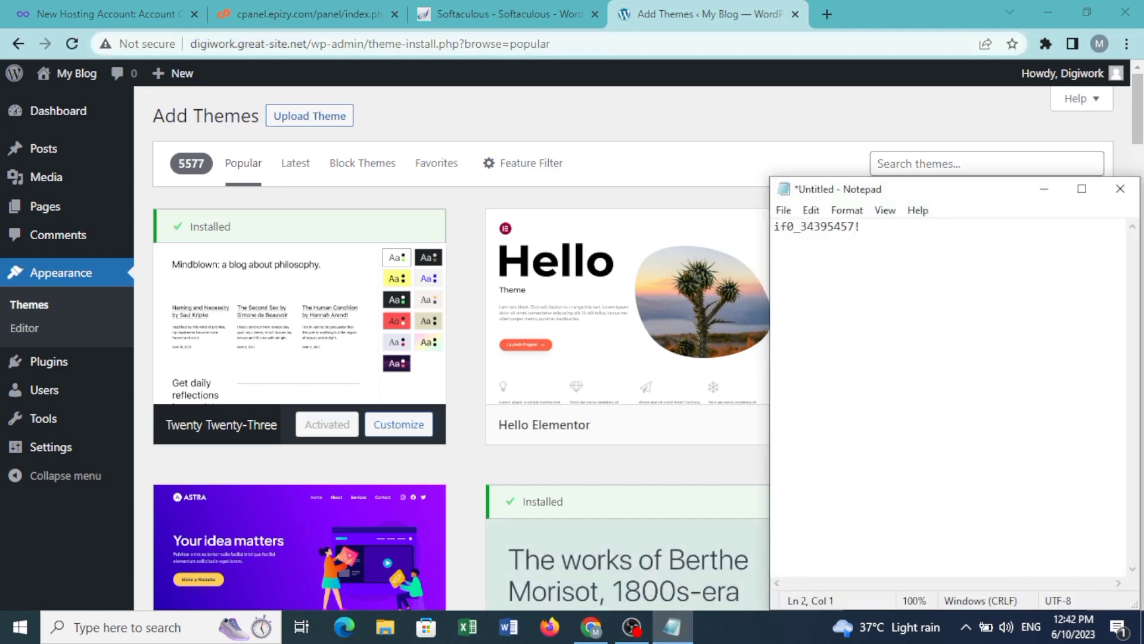
{"action": "key", "text": "ctrl+v"}
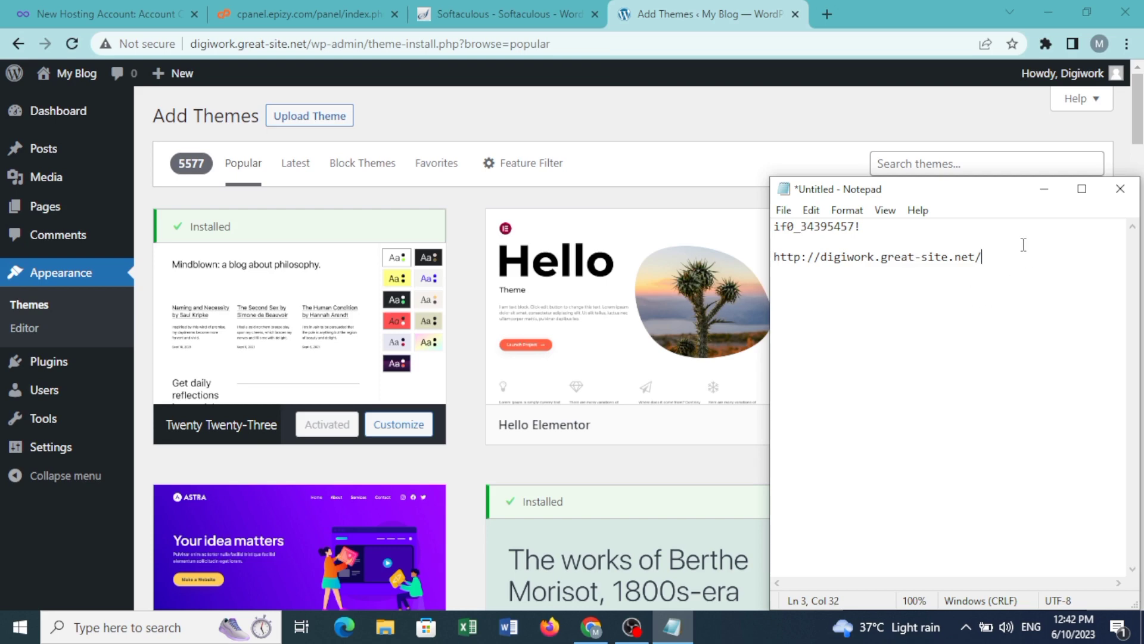
{"action": "key", "text": "ctrl+s"}
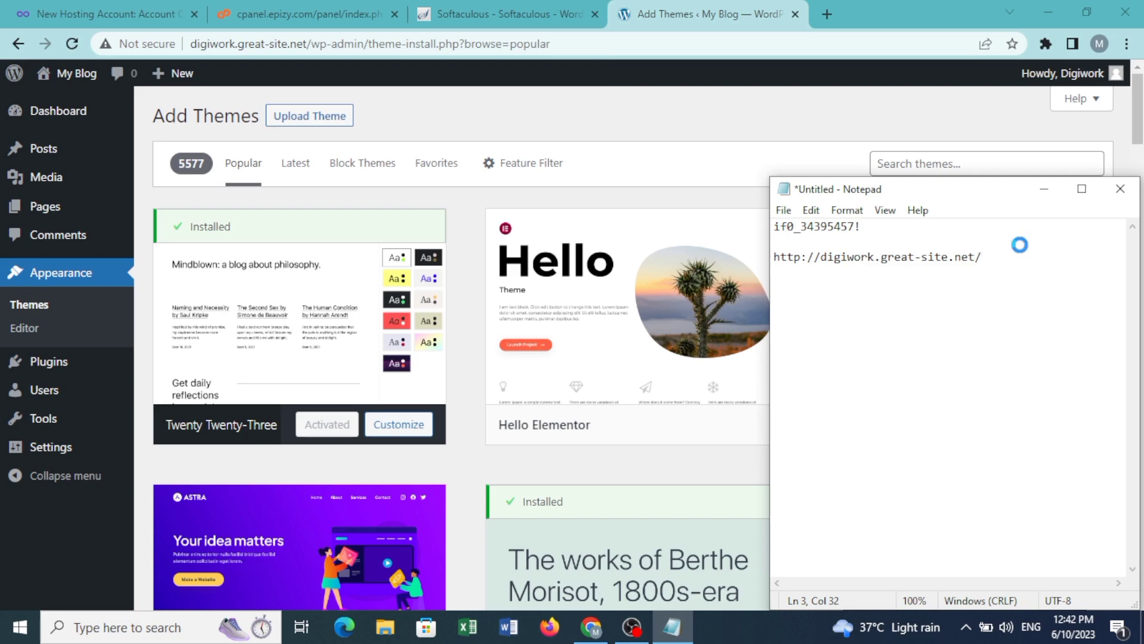